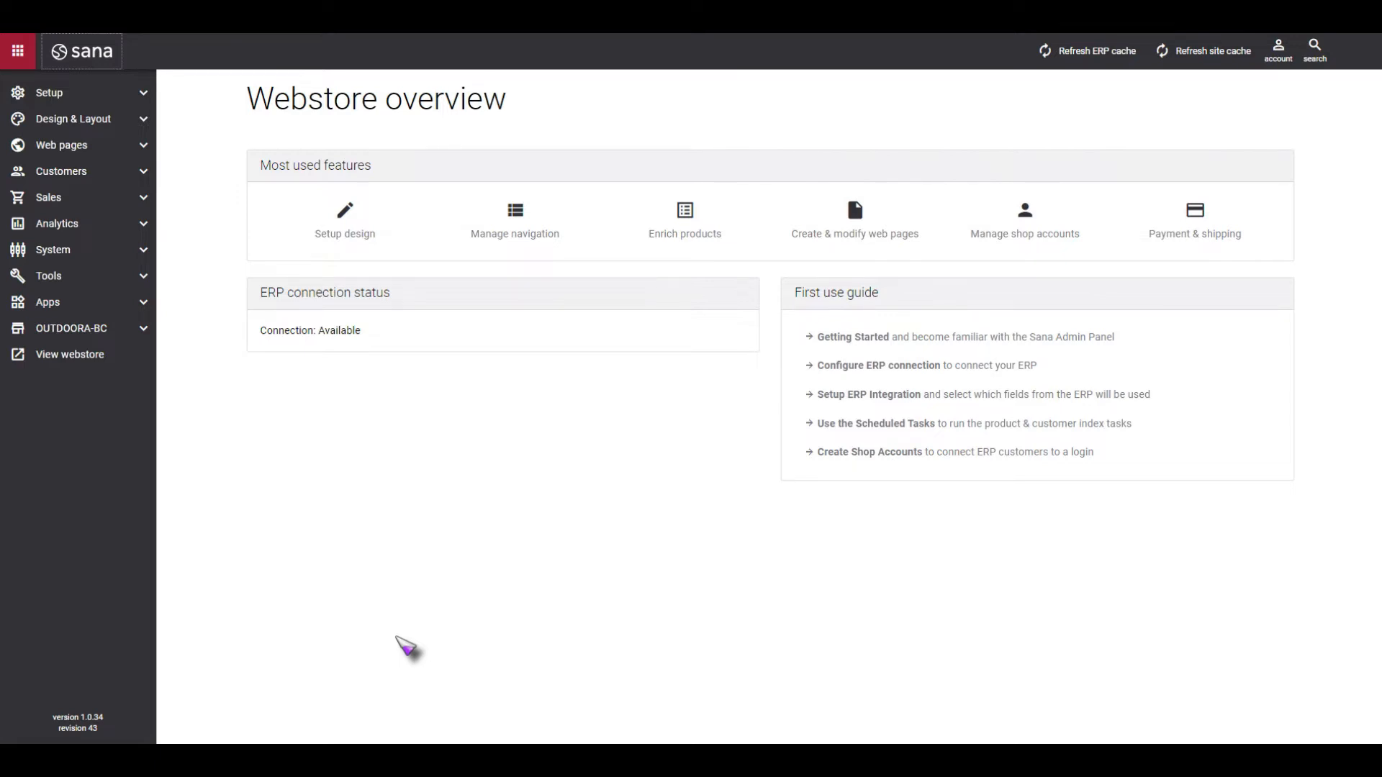
Search the shop accounts for the sales agent's first name and open the matching account for editing.
left_click(136, 179)
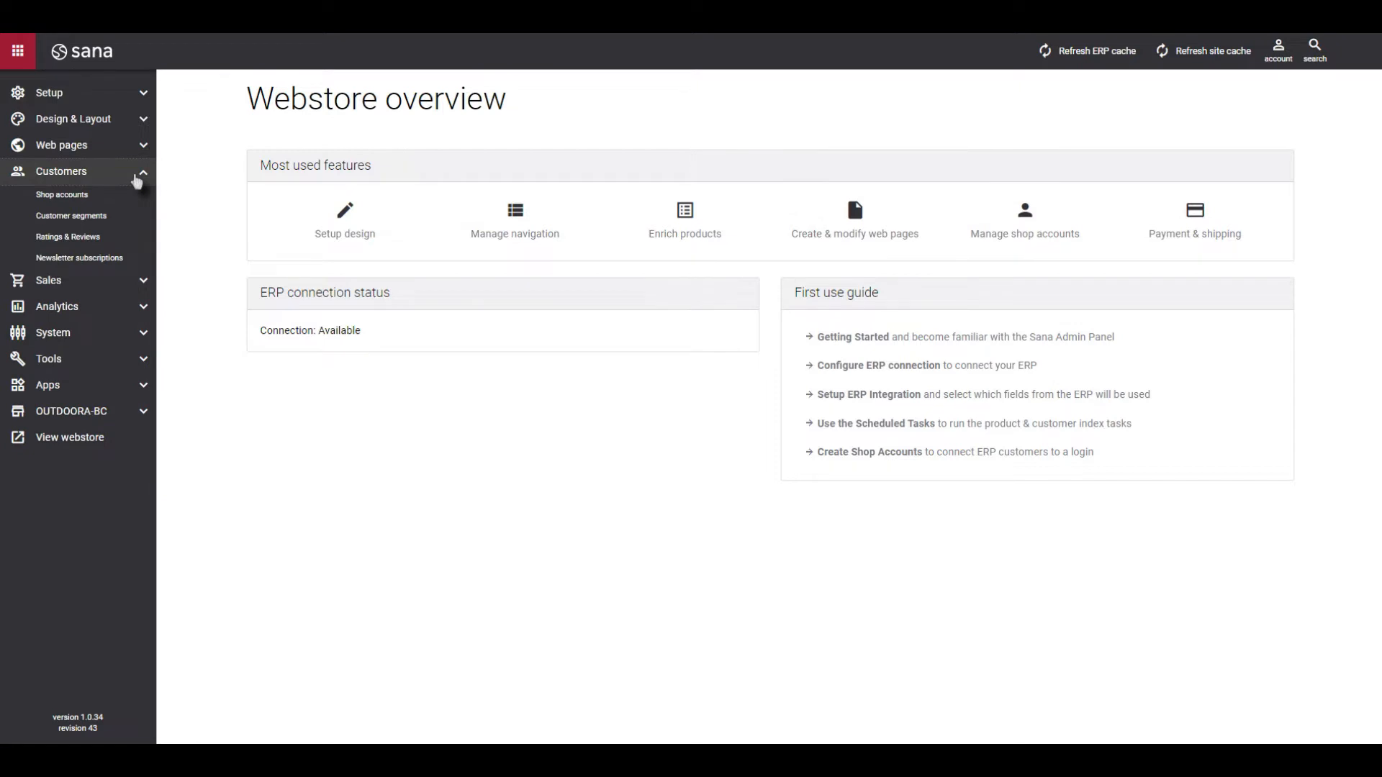
left_click(76, 199)
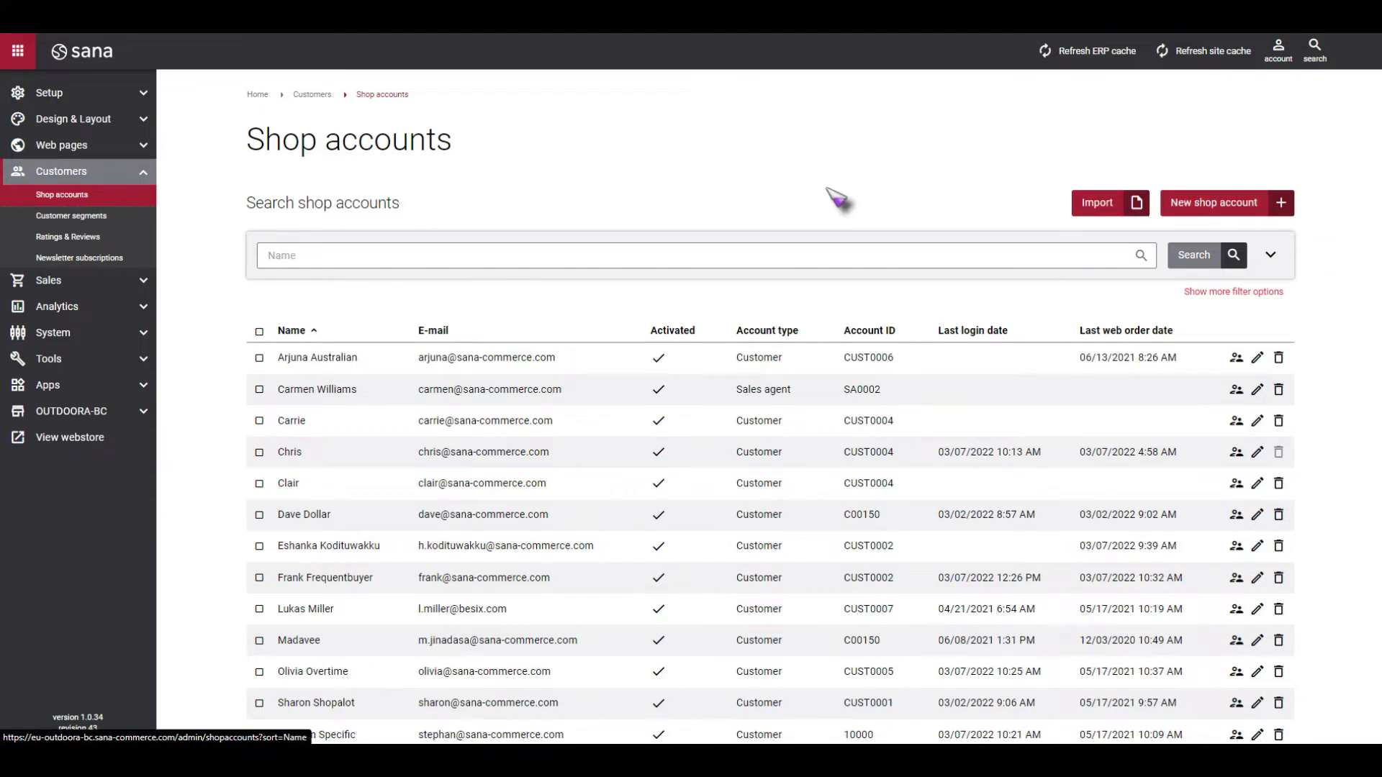
left_click(711, 256)
type("steve")
key("Return")
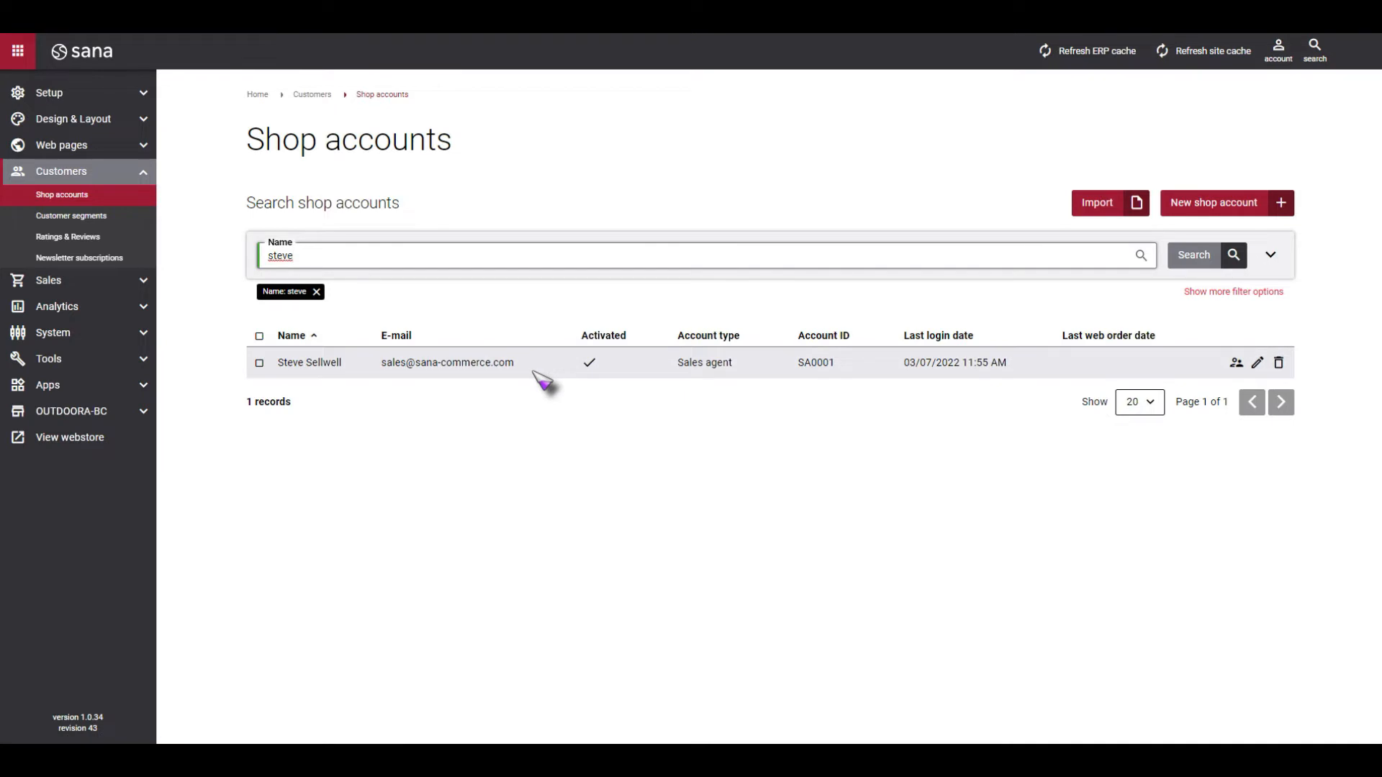
left_click(1258, 364)
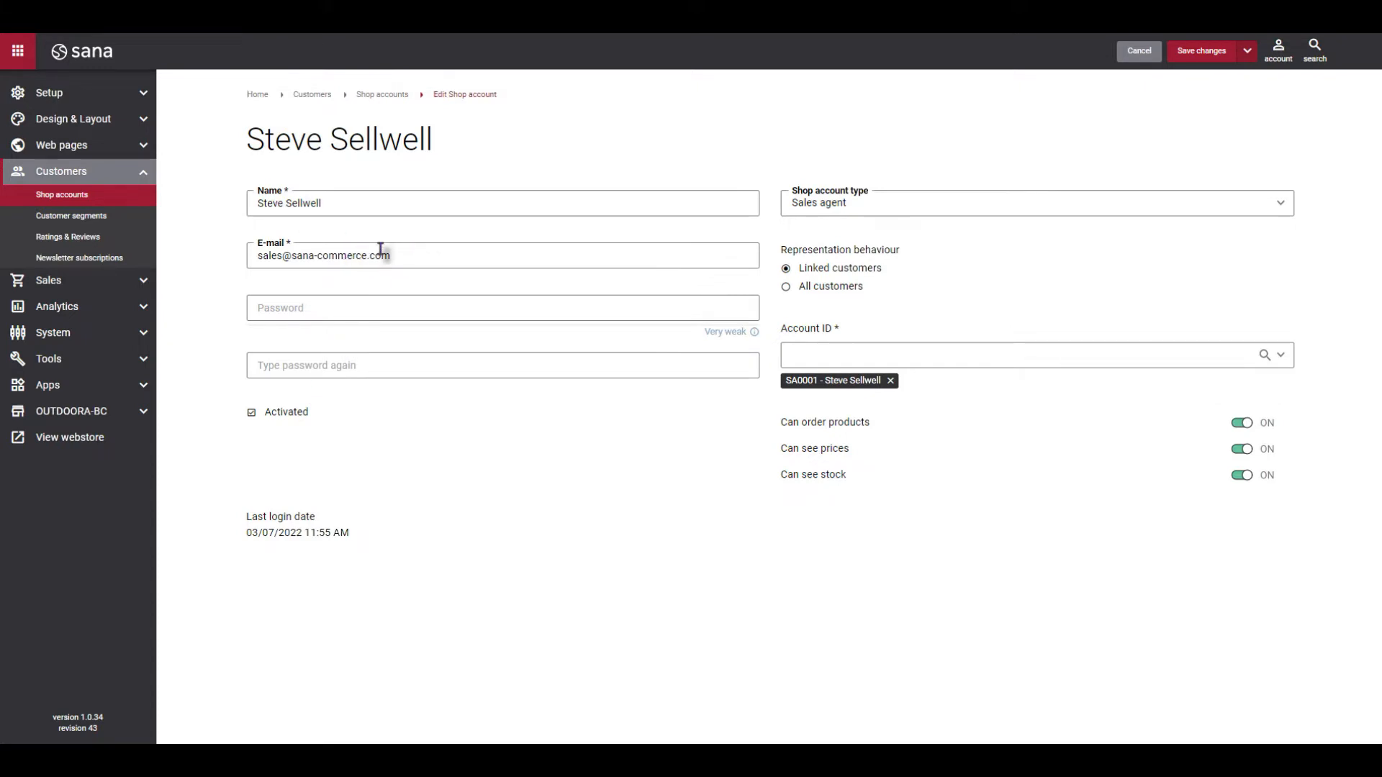
Set the shop account type to Sales agent and the representation behaviour to All customers.
left_click(991, 203)
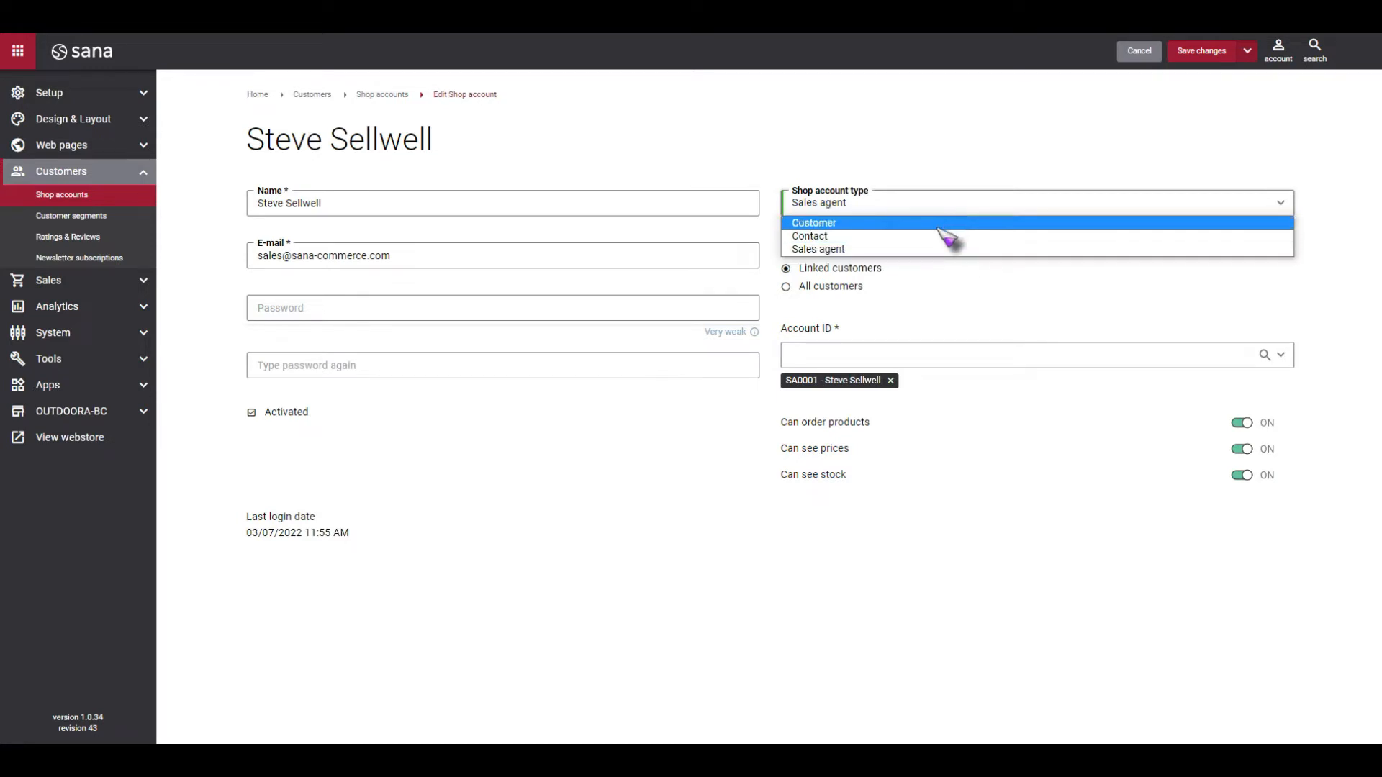
left_click(941, 250)
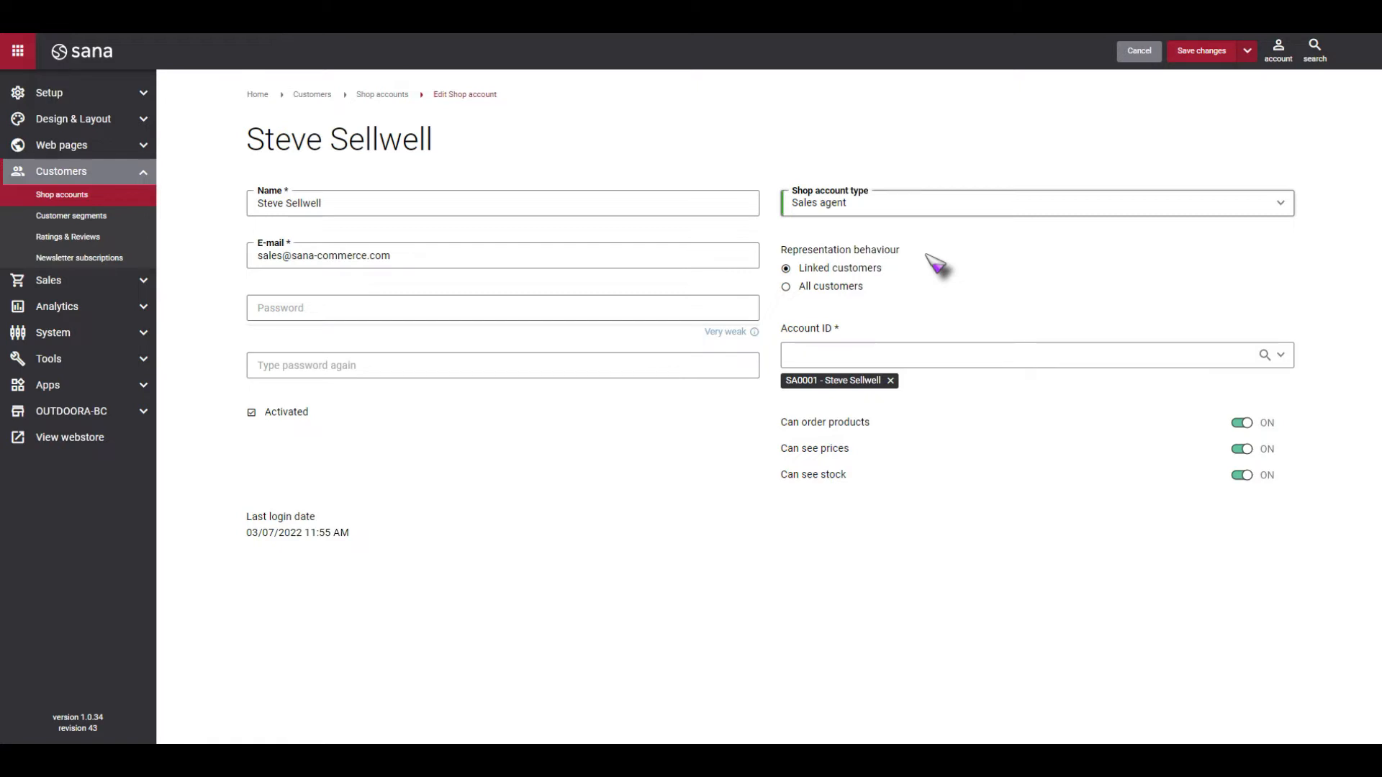
left_click(806, 289)
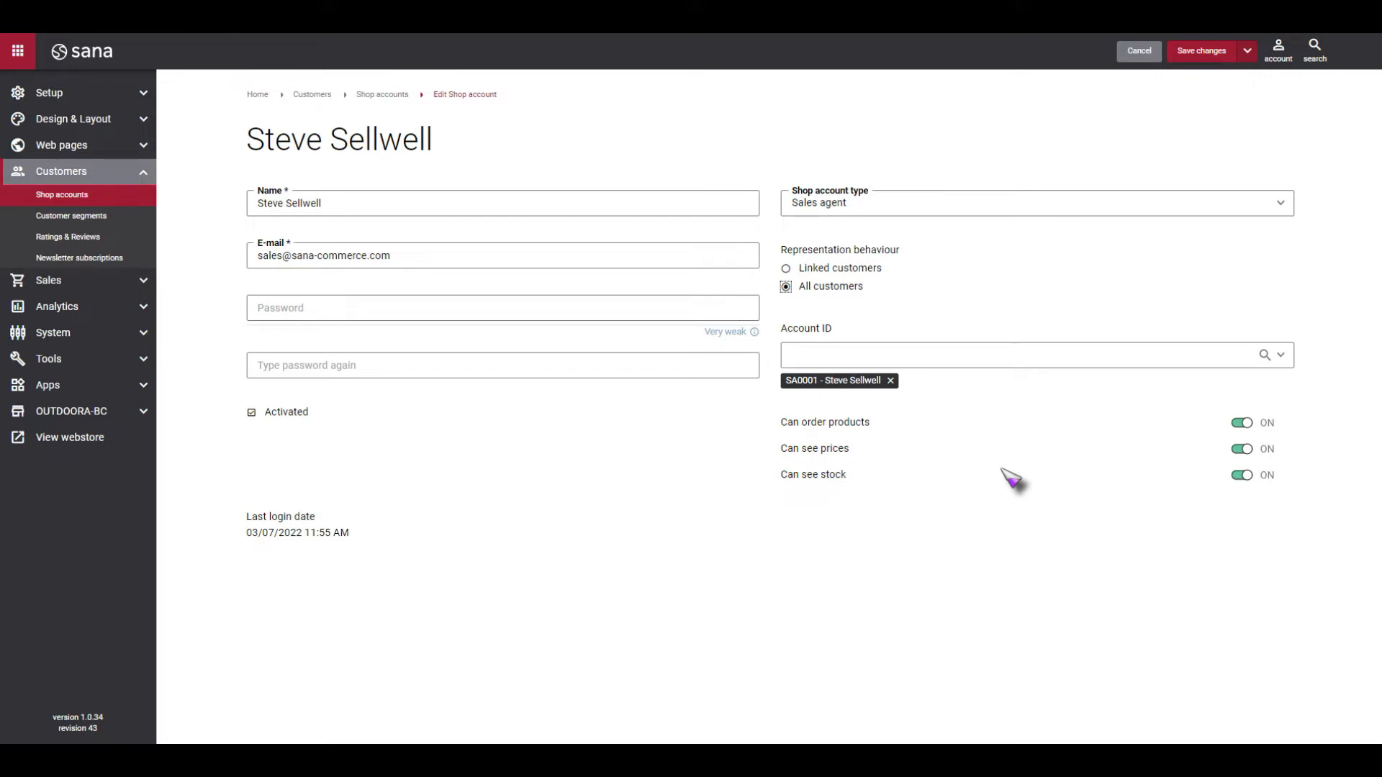
Switch the order products, see prices and see stock permissions off and back on, and save the shop account.
left_click(1244, 425)
left_click(1244, 425)
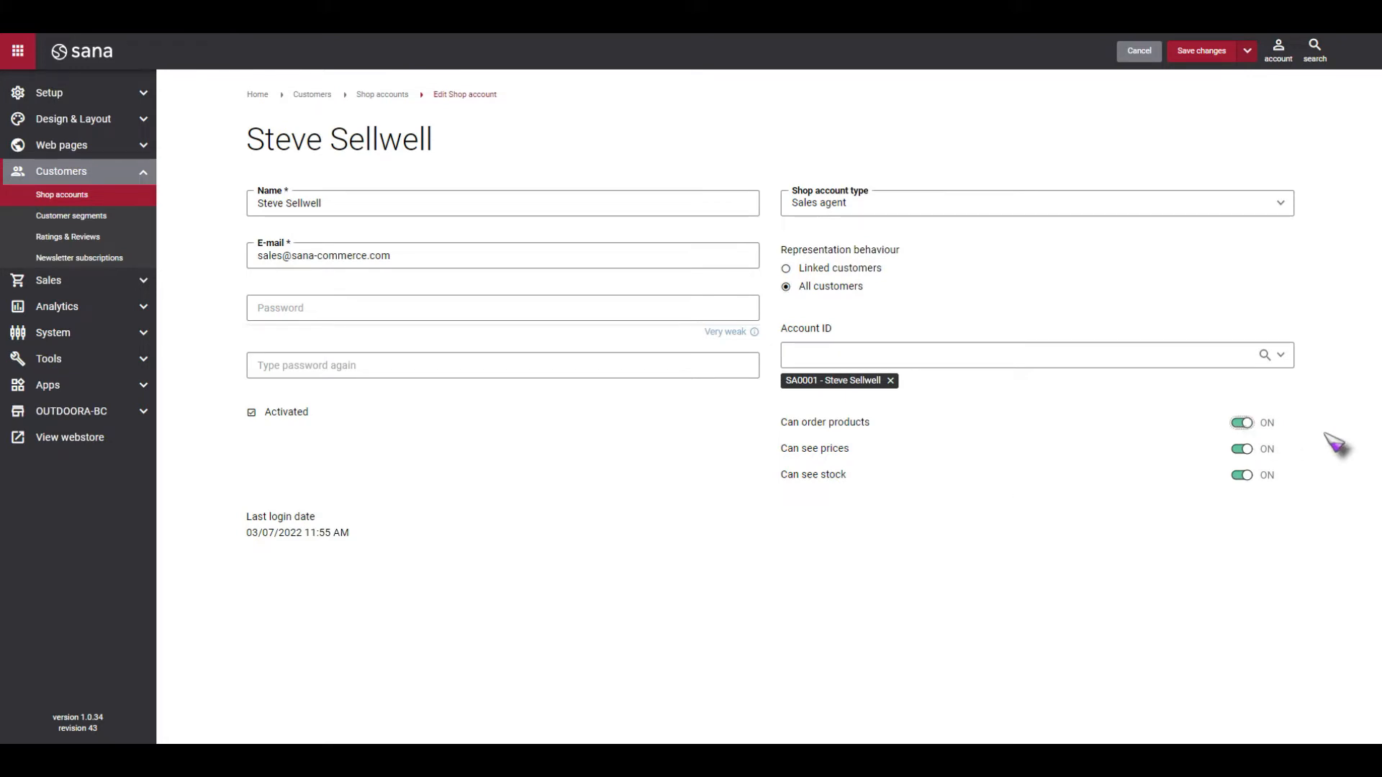
left_click(1244, 451)
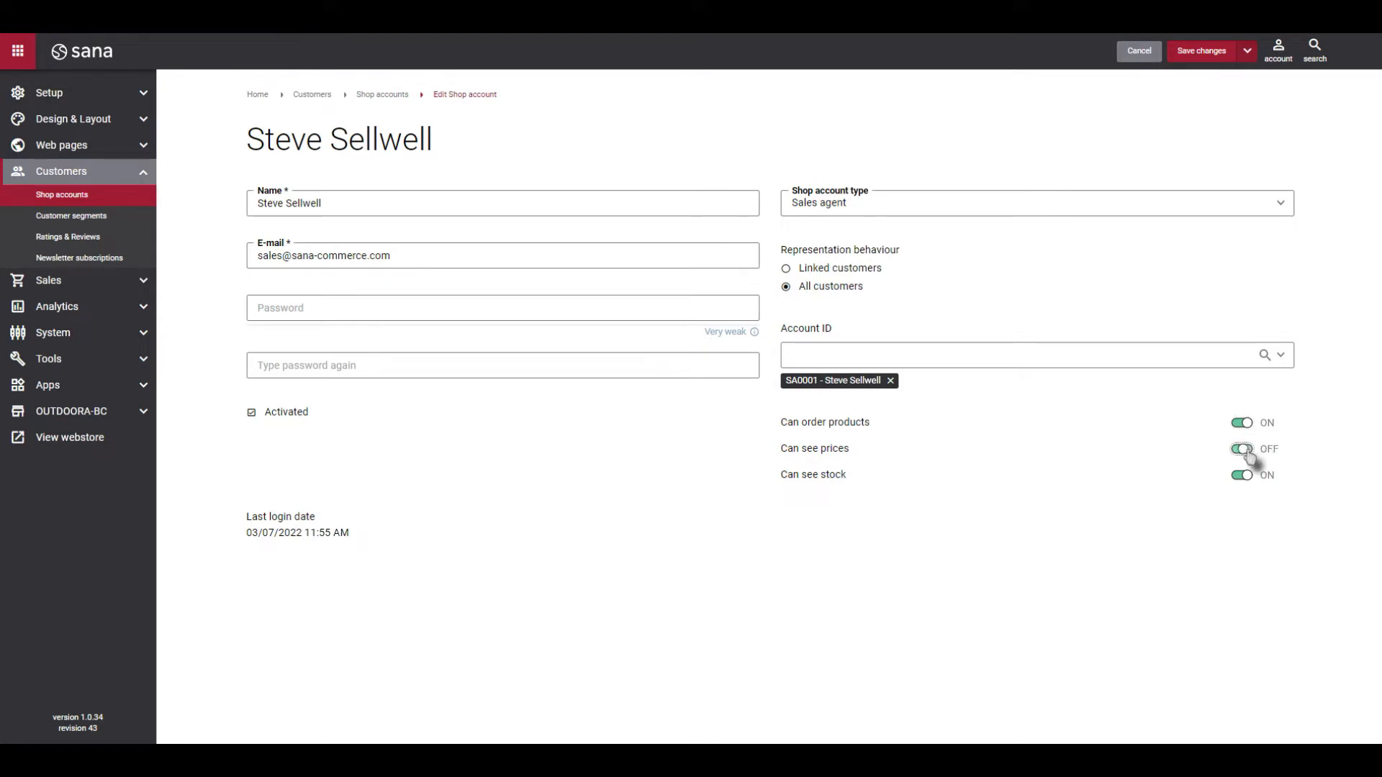
left_click(1249, 453)
left_click(1250, 480)
left_click(1248, 478)
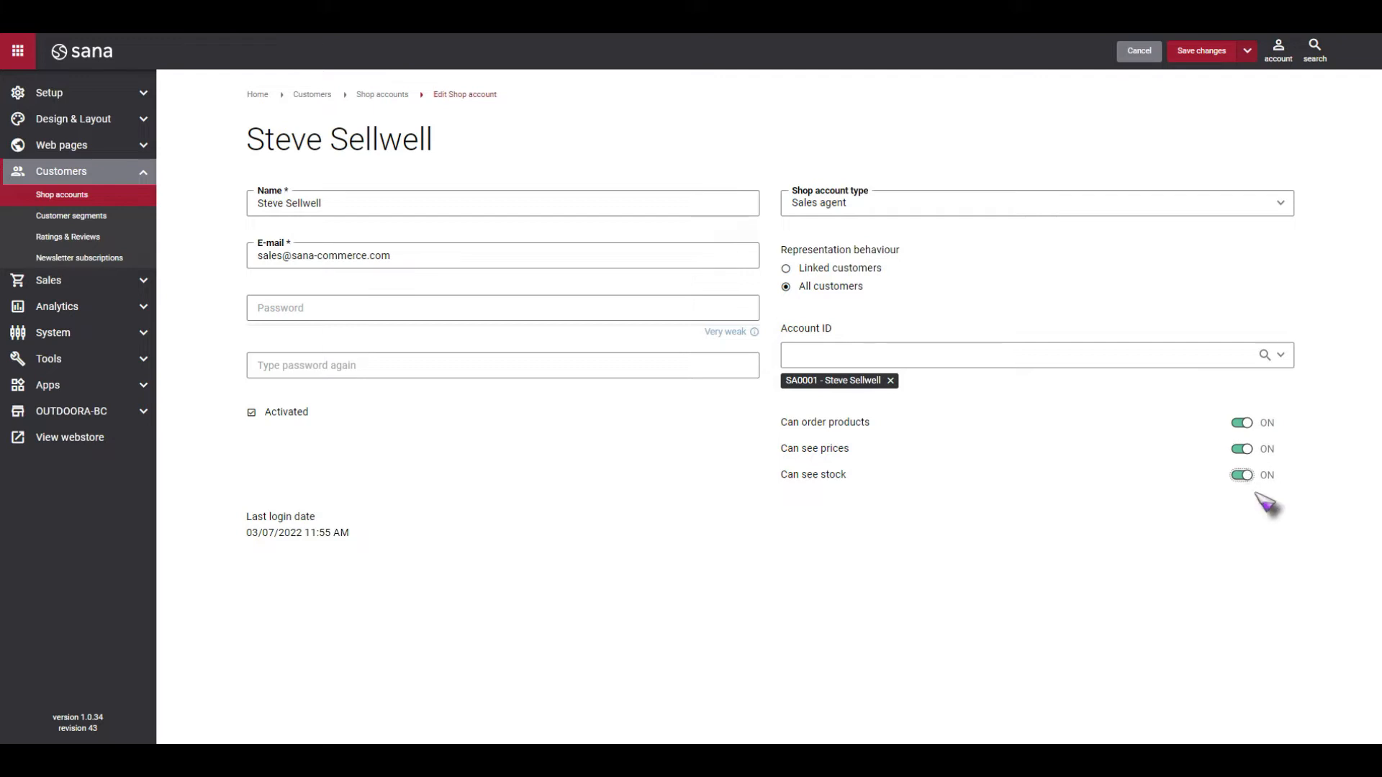
left_click(1208, 55)
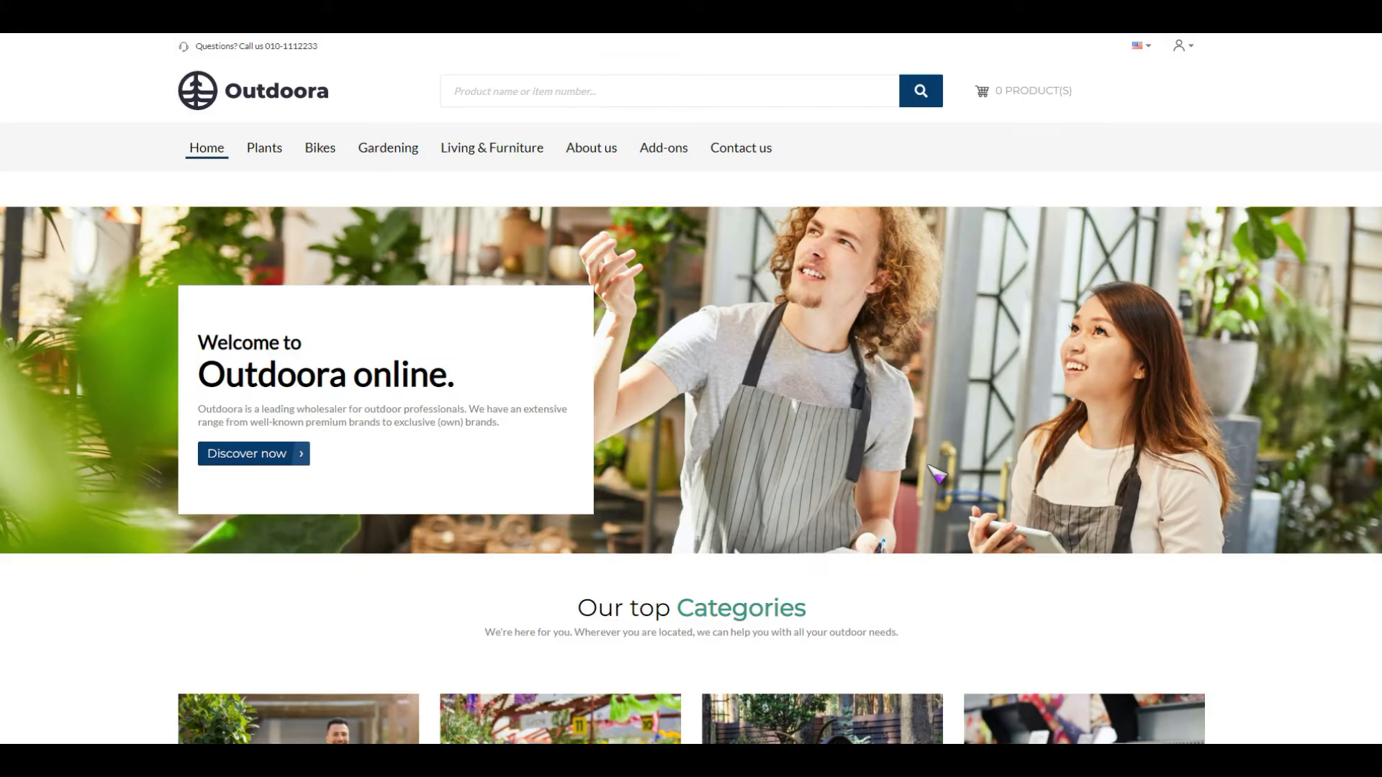
Log in to the Outdoora webstore with the sales agent's e-mail address and account password.
mouse_move(1184, 49)
left_click(1110, 87)
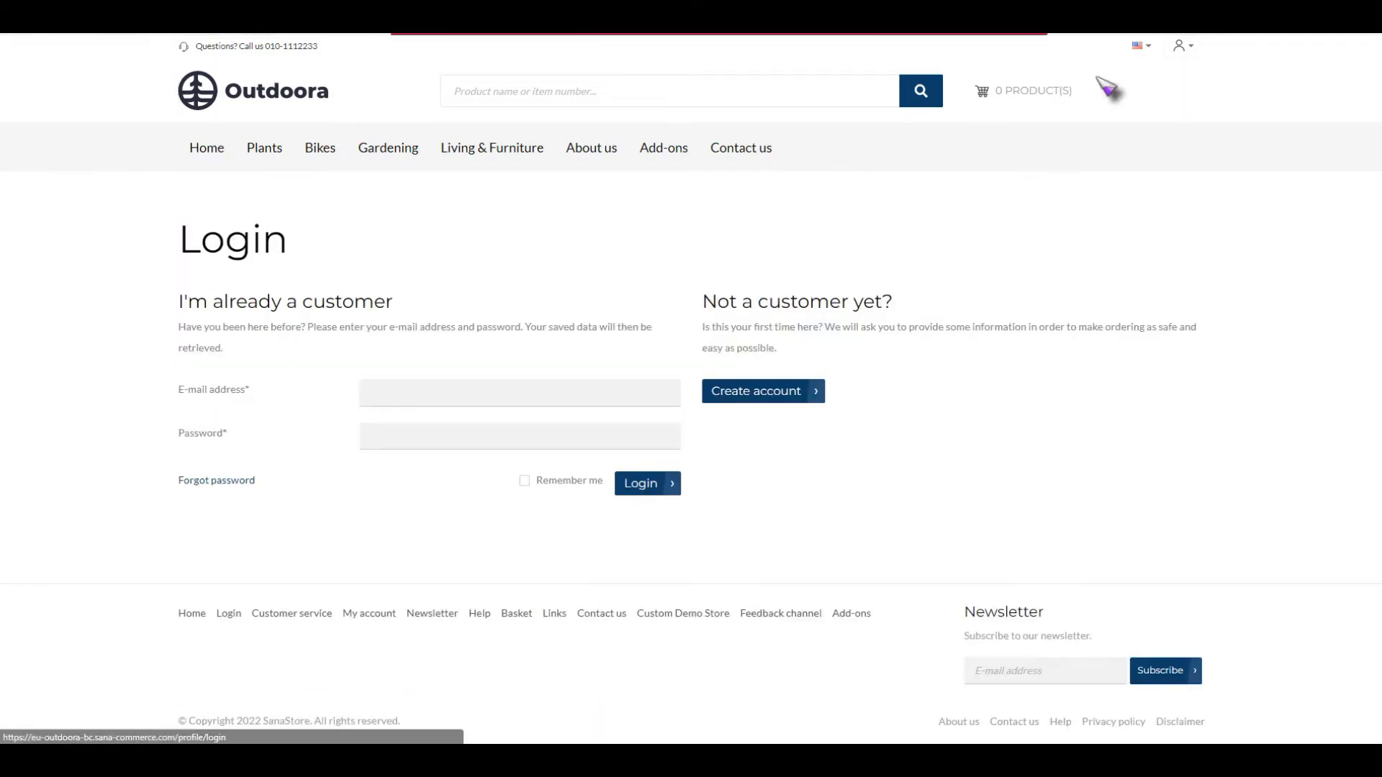
left_click(407, 353)
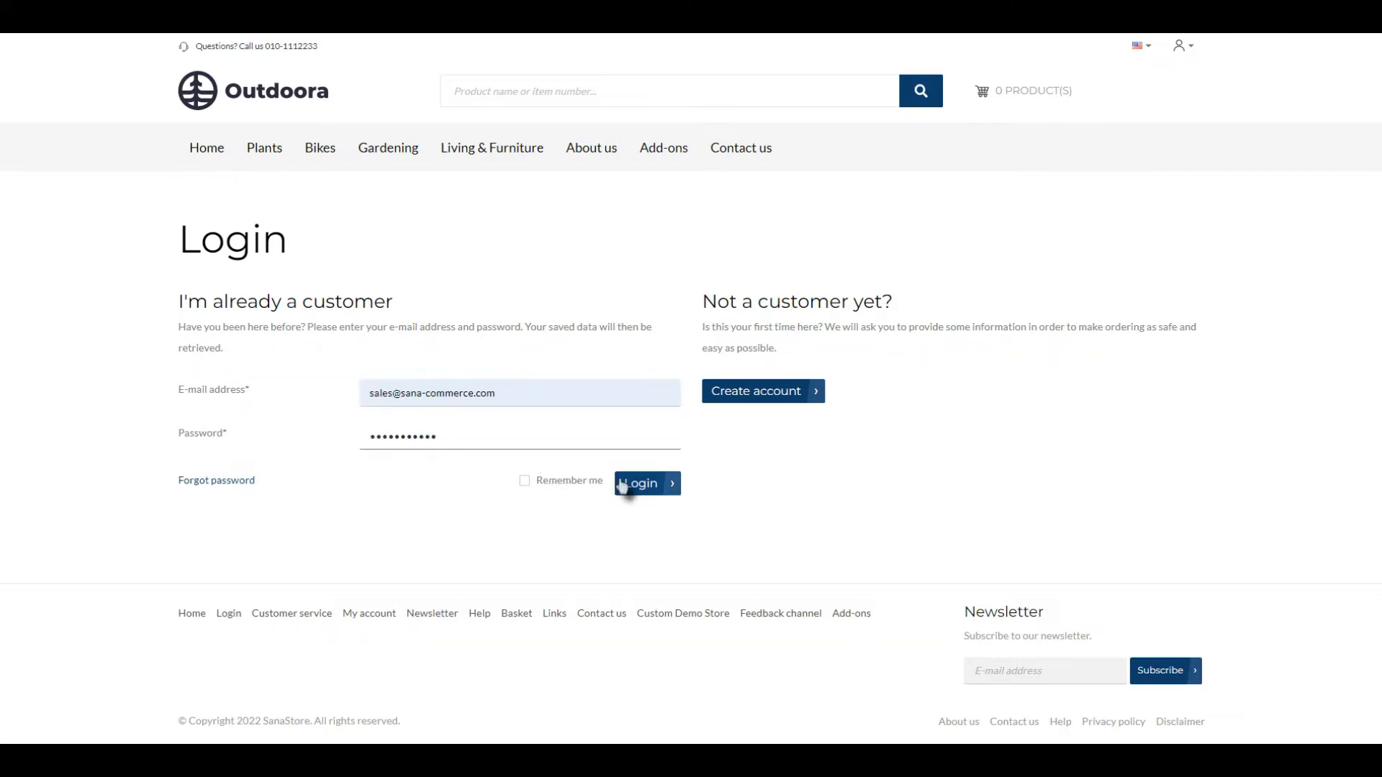
left_click(624, 485)
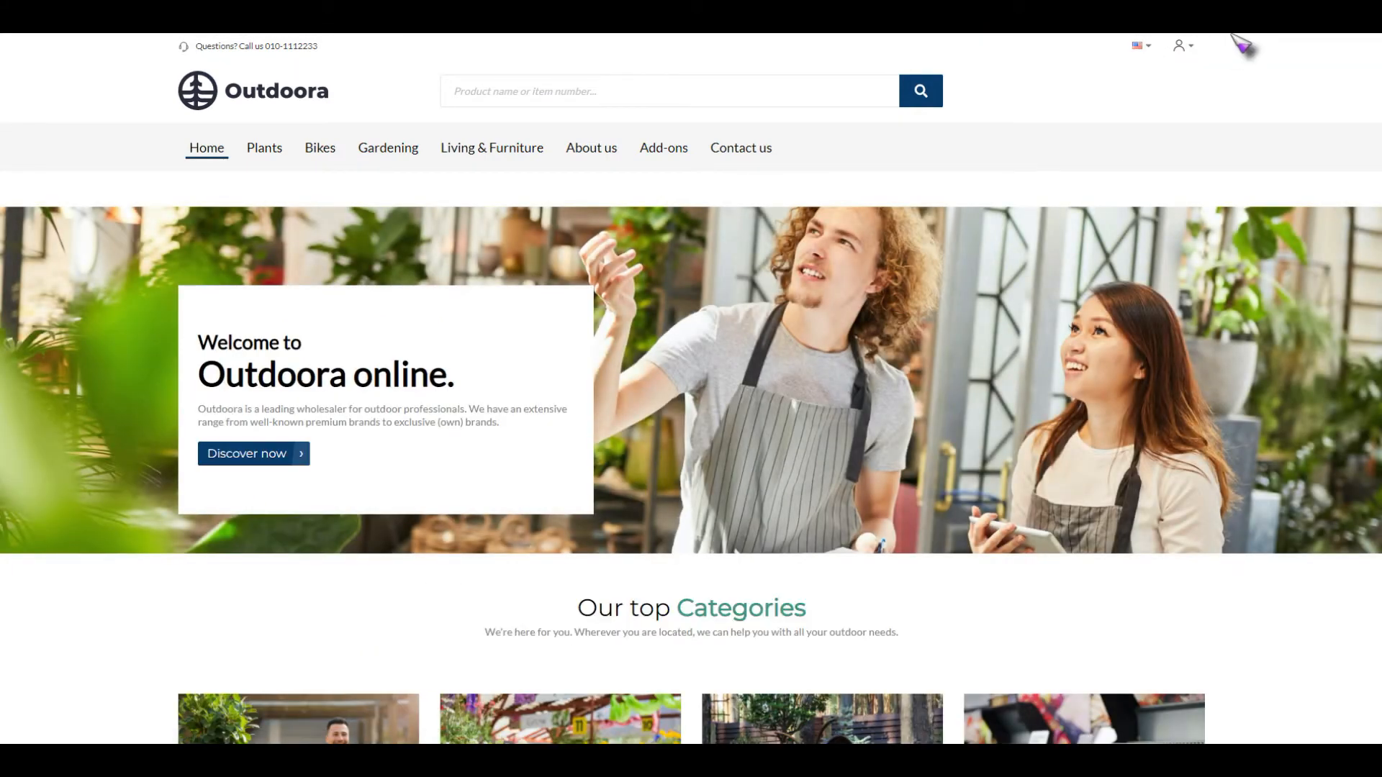
Start representing the customer Spotsmeyer's Furnishings.
mouse_move(1181, 48)
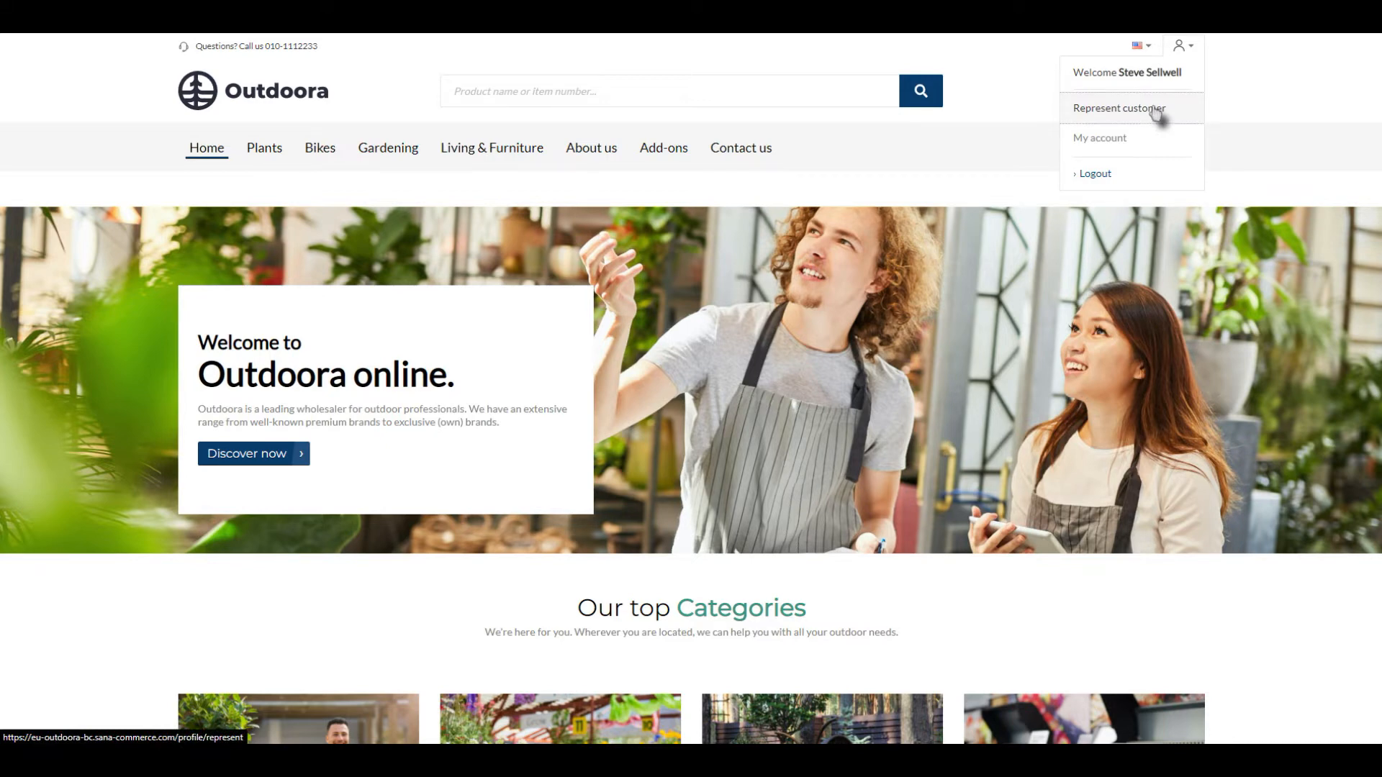
left_click(1155, 110)
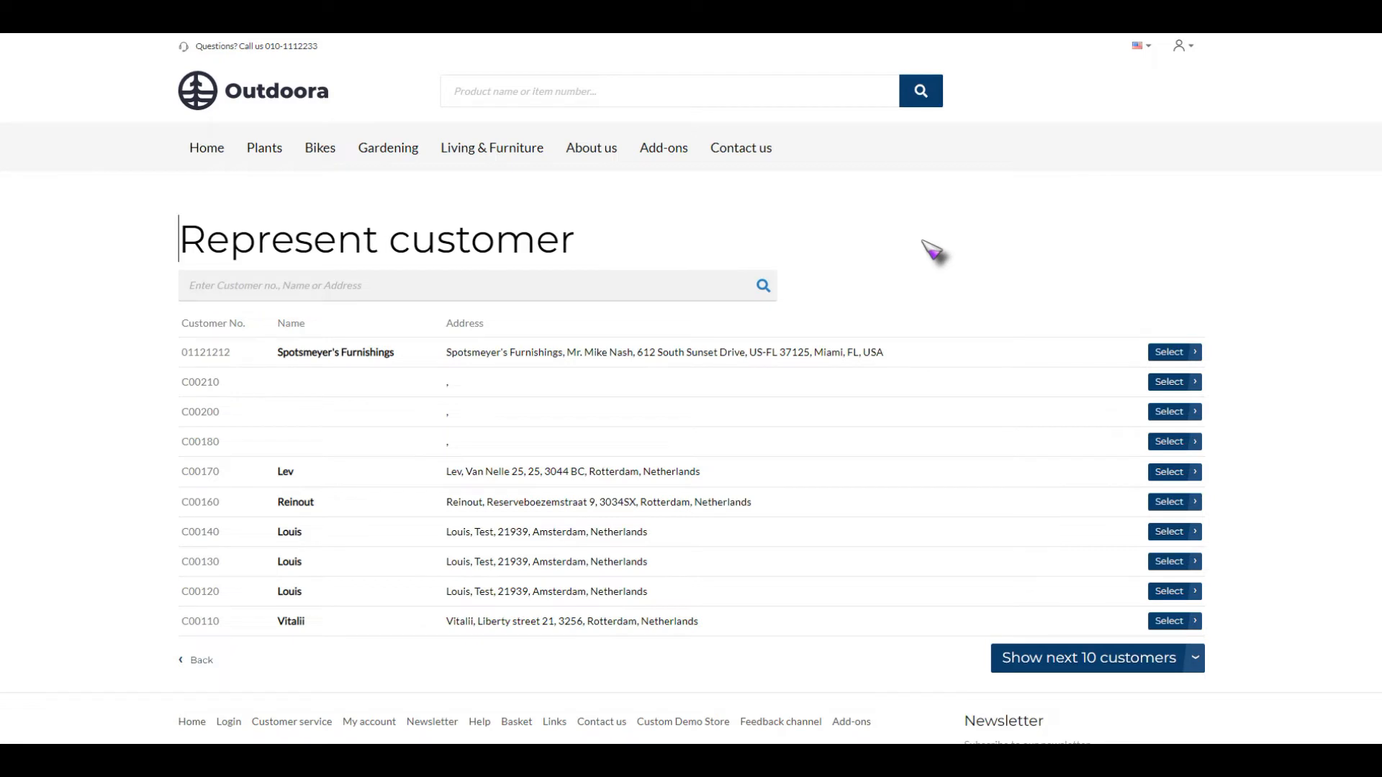
scroll(924, 243, "down", 2)
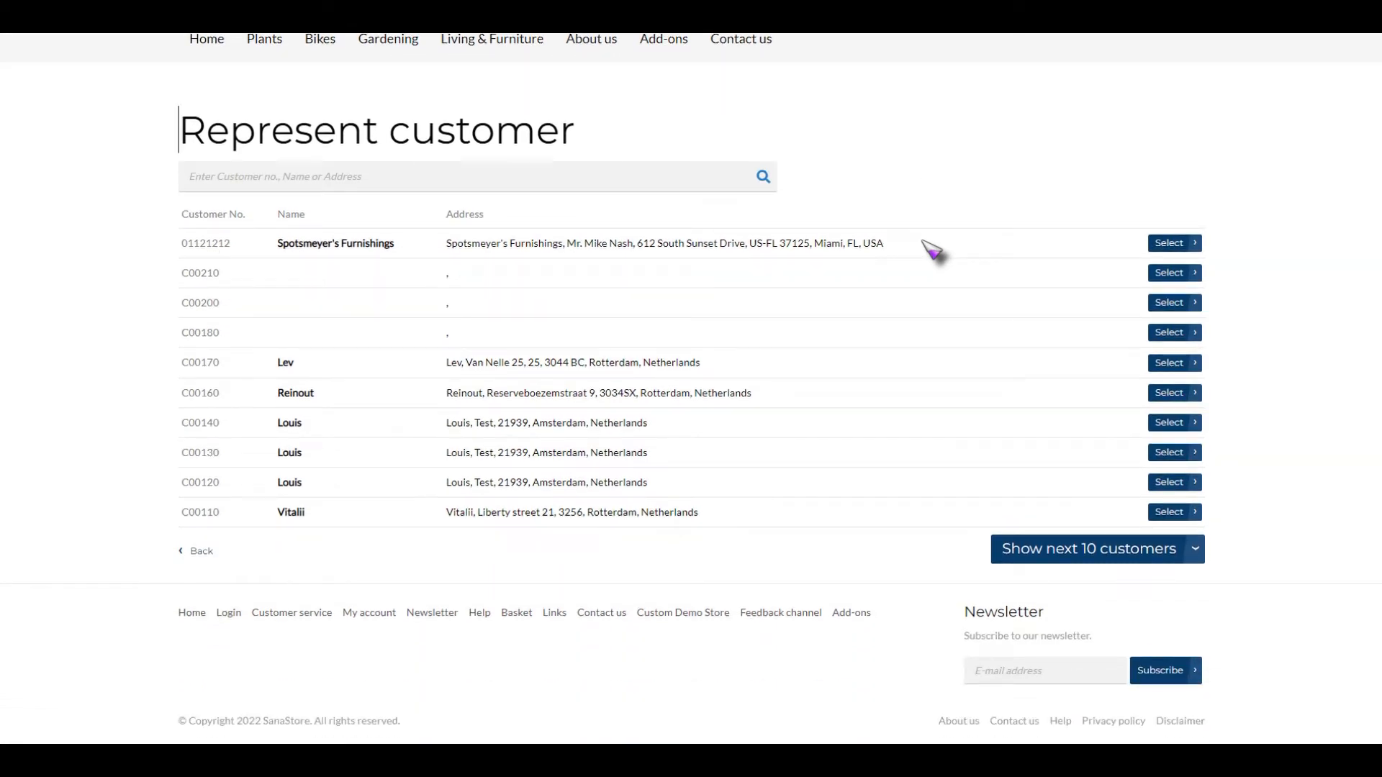
left_click(1188, 245)
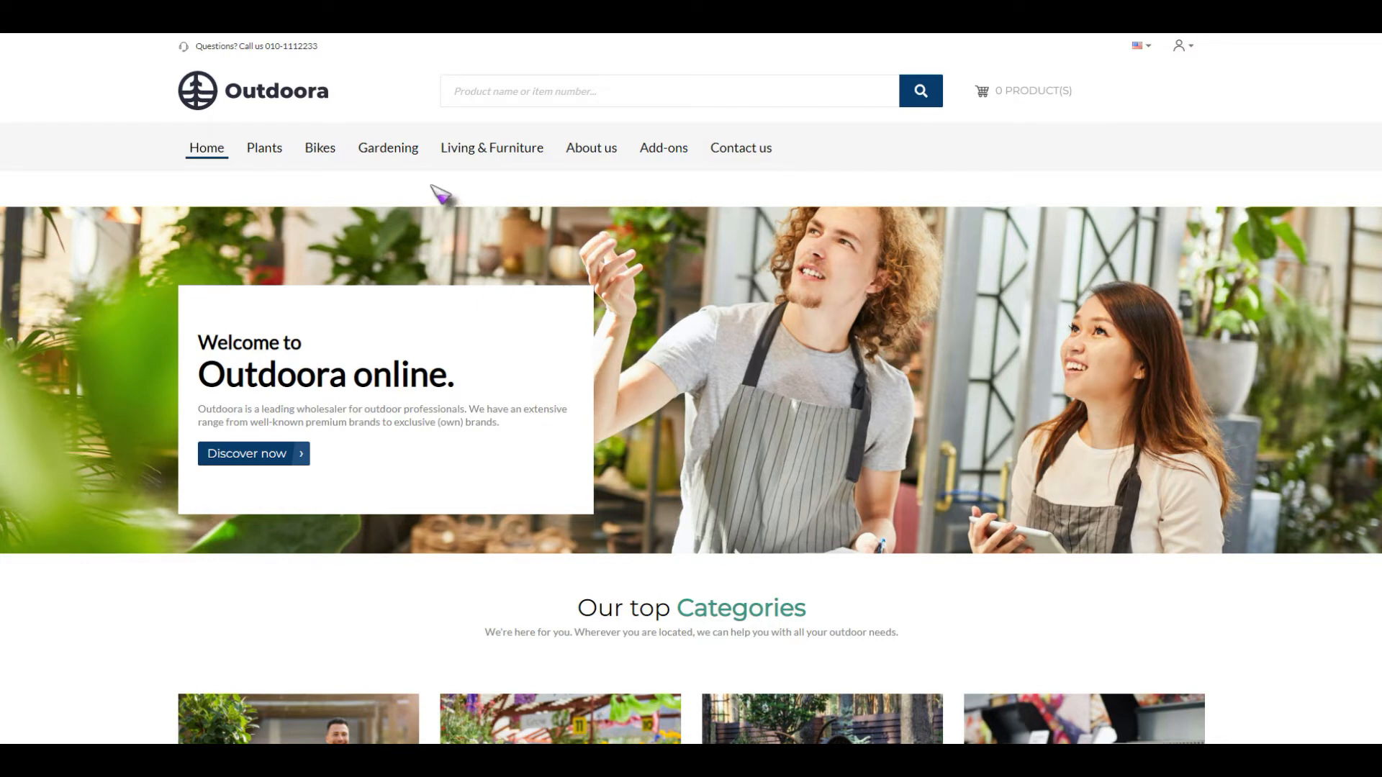
Browse the product prices and stock in the Hedge Trimmers category of Gardening.
mouse_move(395, 160)
left_click(264, 223)
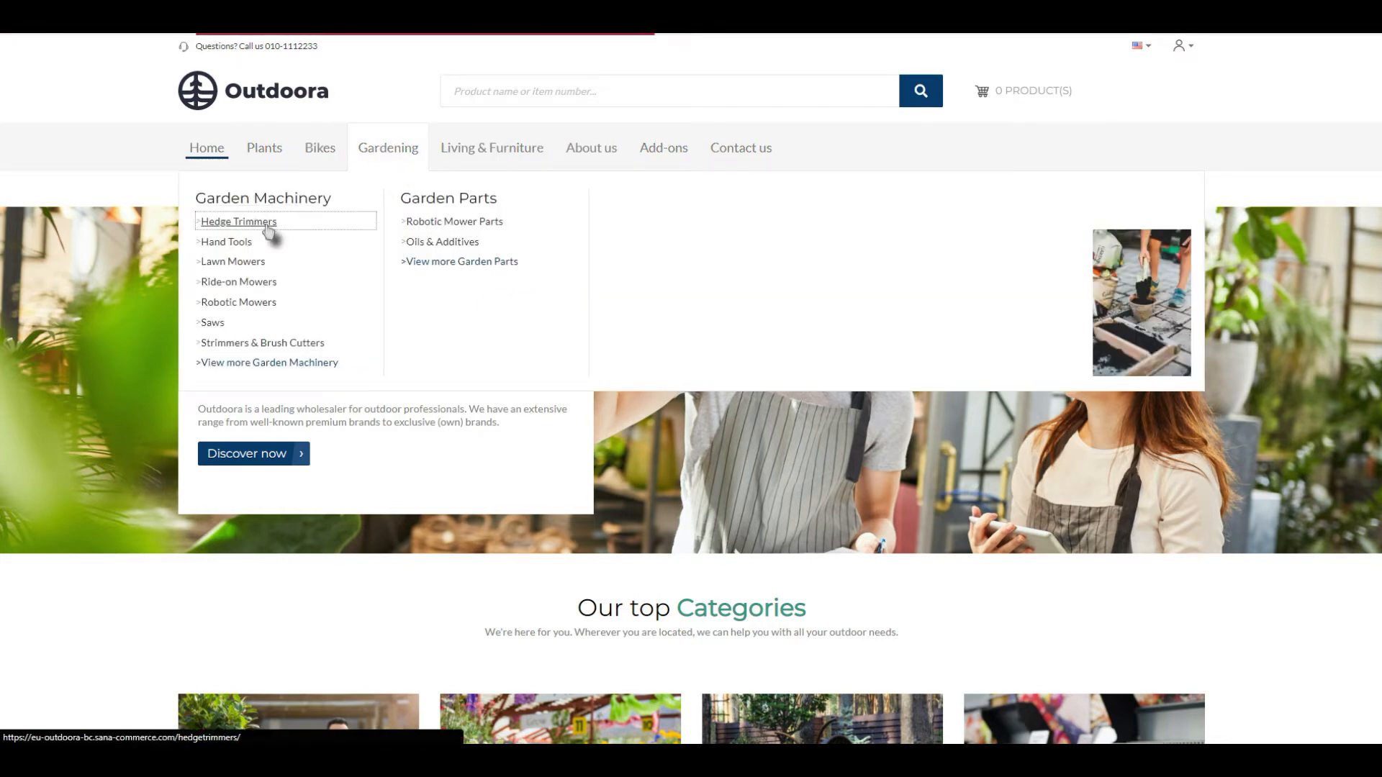
scroll(844, 452, "down", 4)
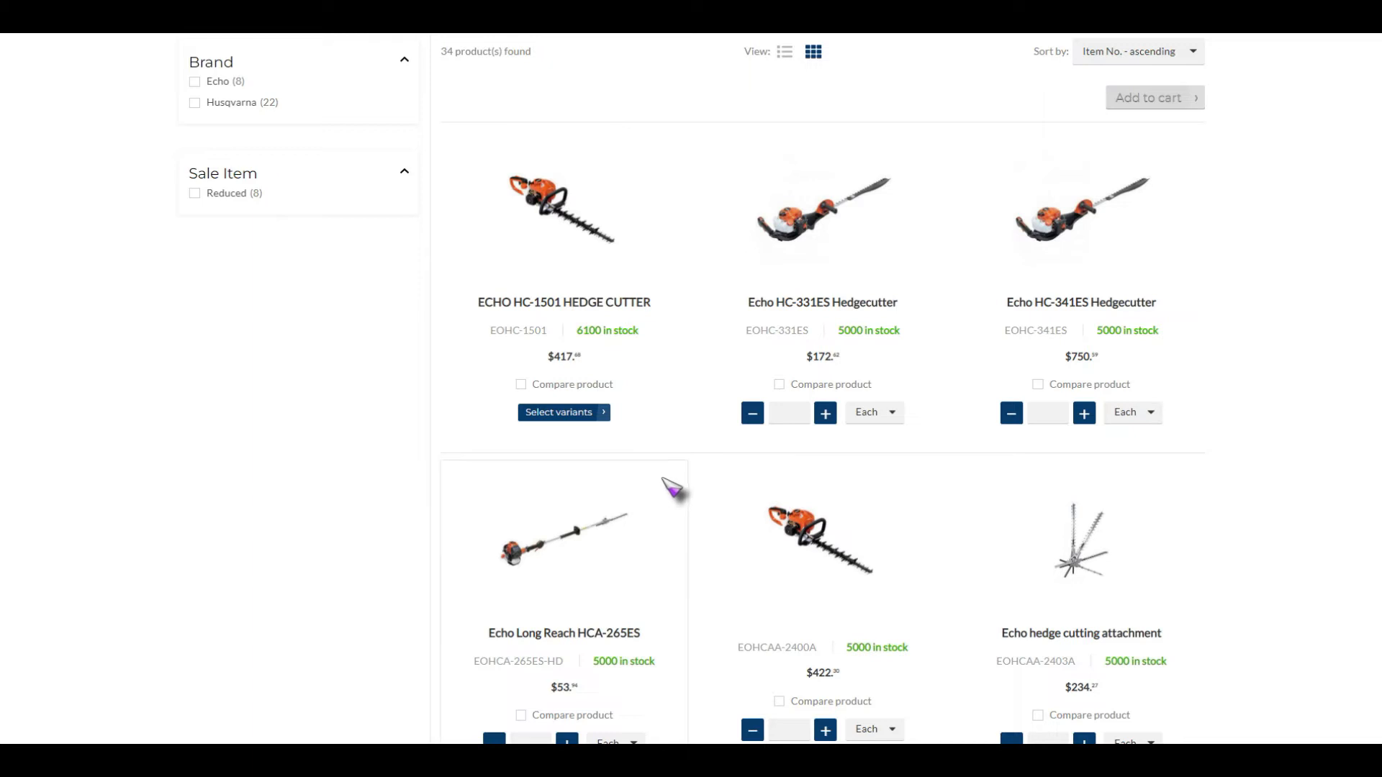
scroll(673, 494, "up", 5)
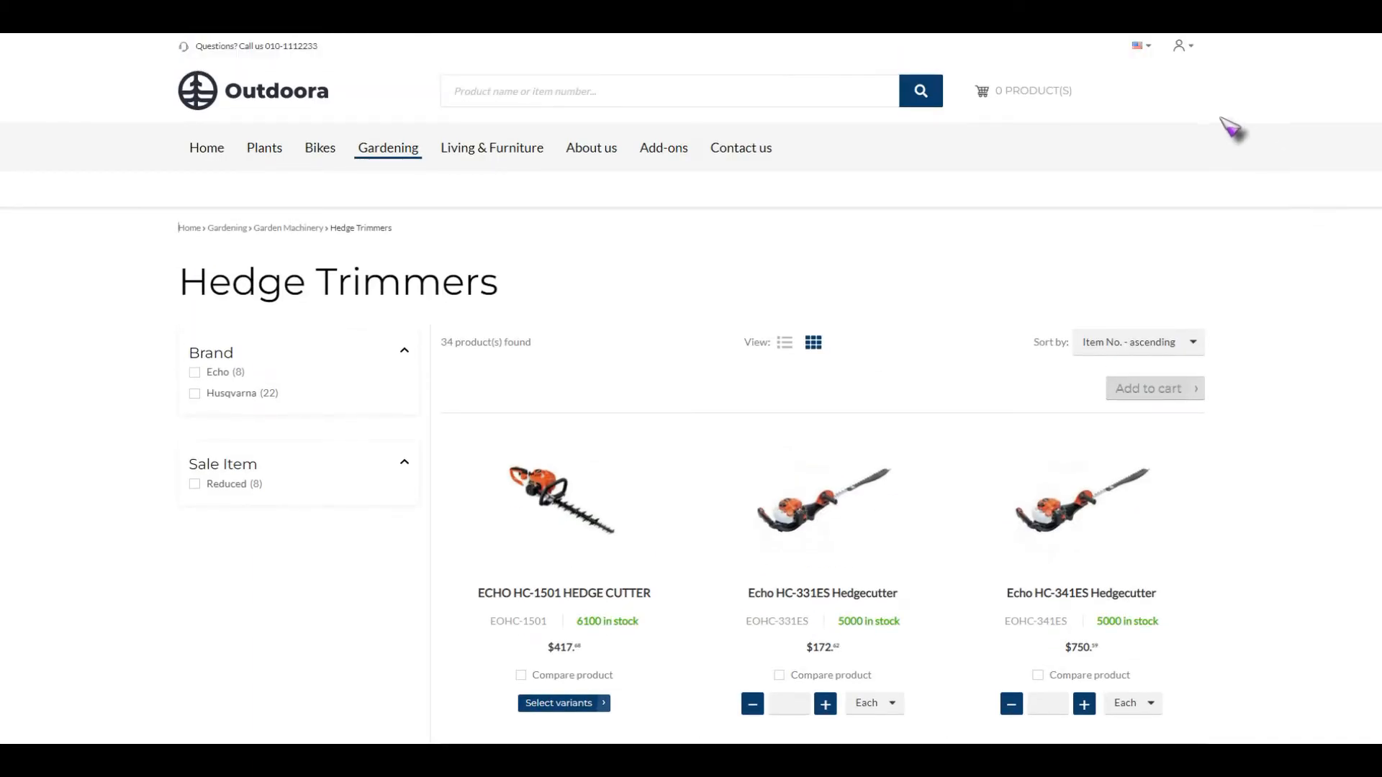
View the list for representing another customer, and open the account dashboard to check the recent orders.
left_click(1182, 47)
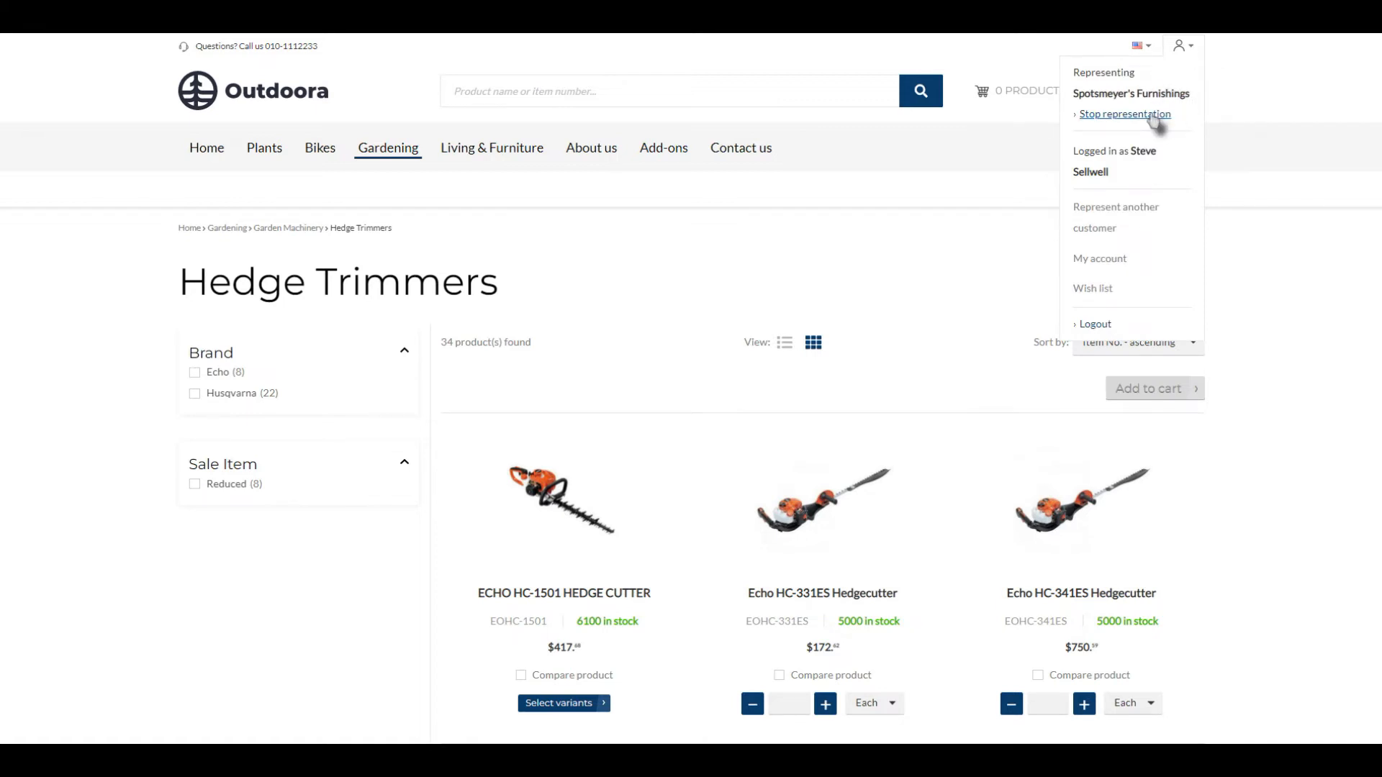
left_click(1146, 216)
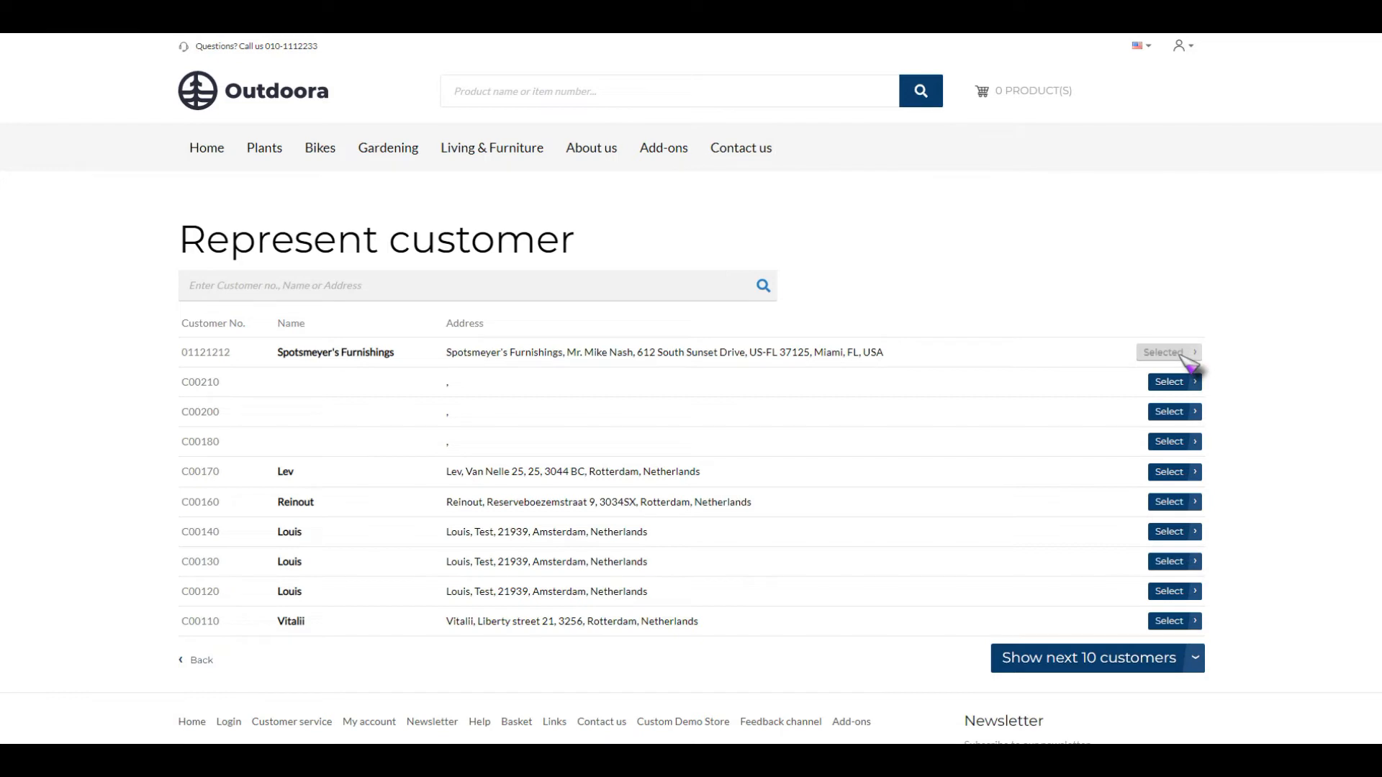
left_click(1182, 47)
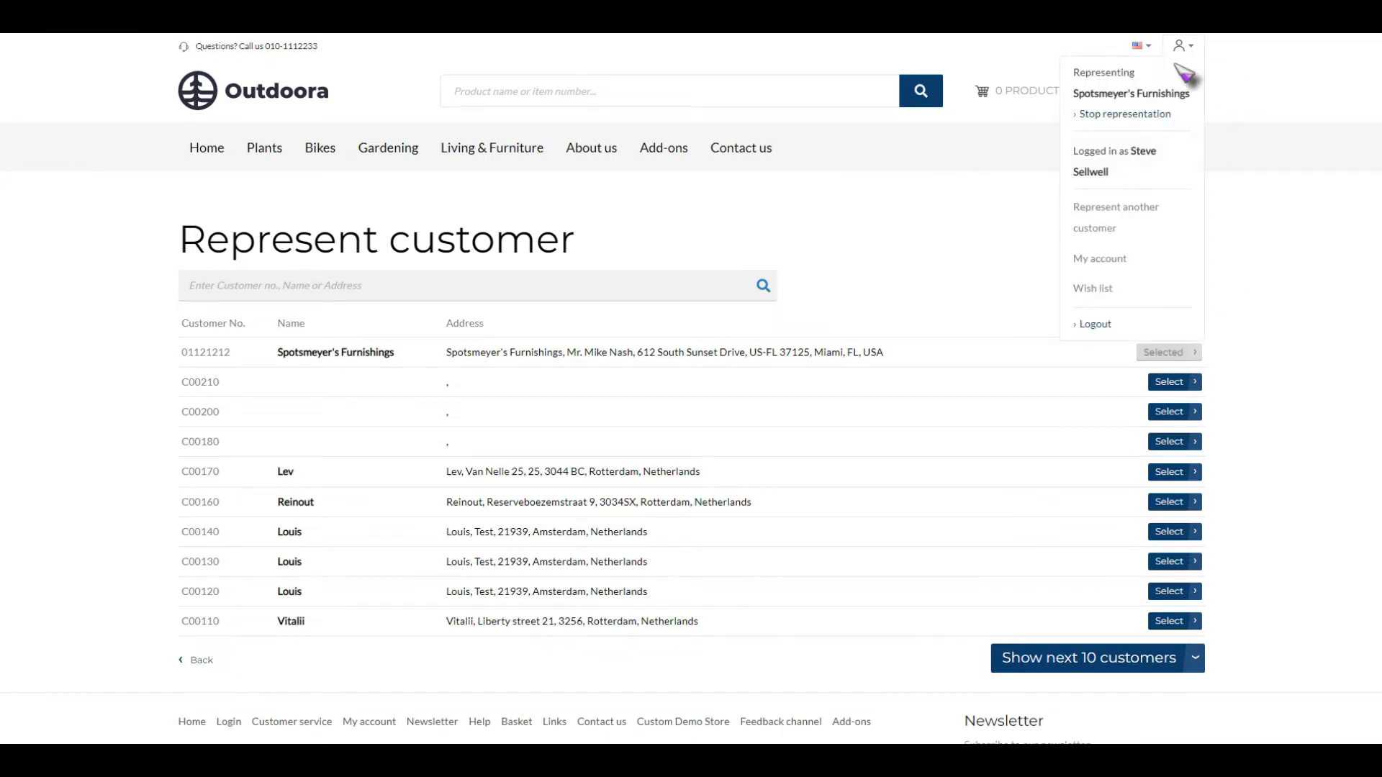
left_click(1101, 259)
scroll(695, 340, "down", 3)
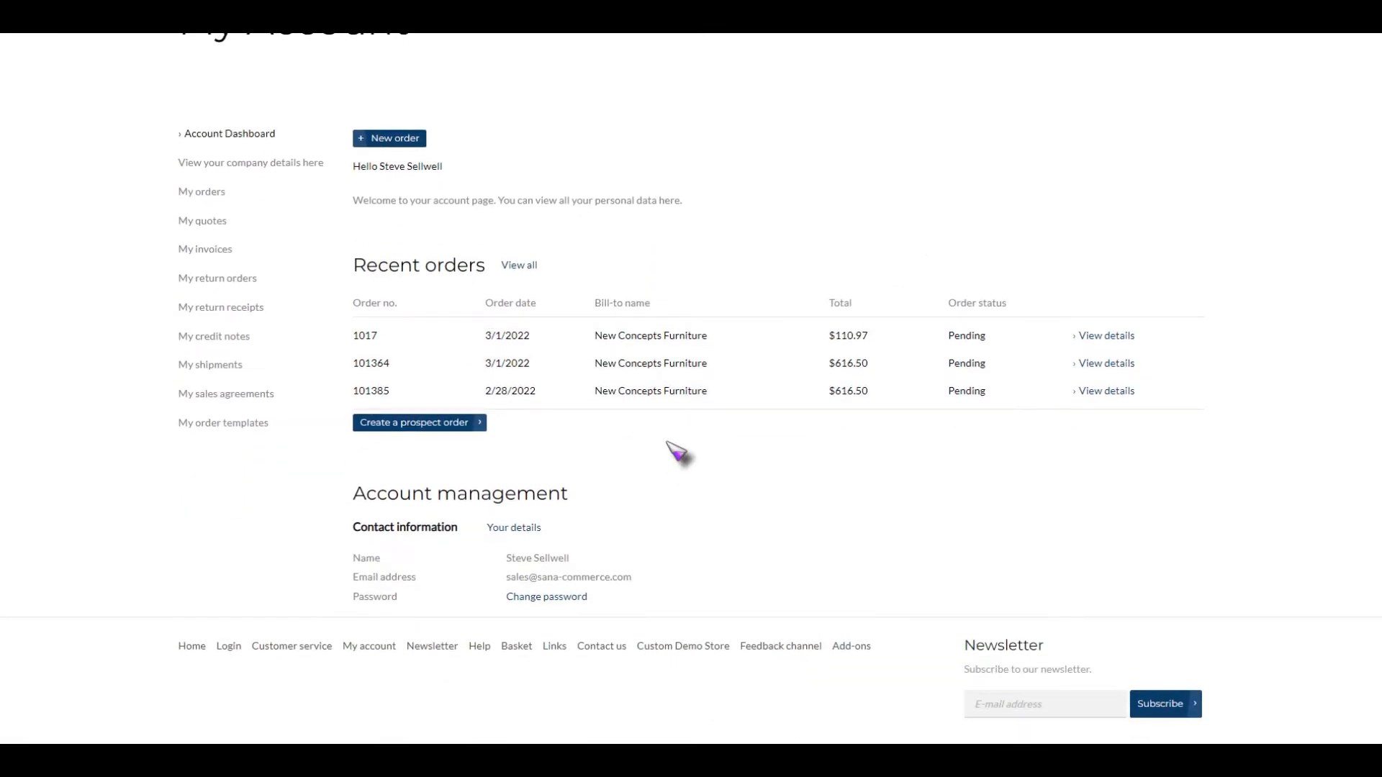
Search the invoice history without a From date and open the details of the listed New Concepts Furniture invoice.
left_click(229, 249)
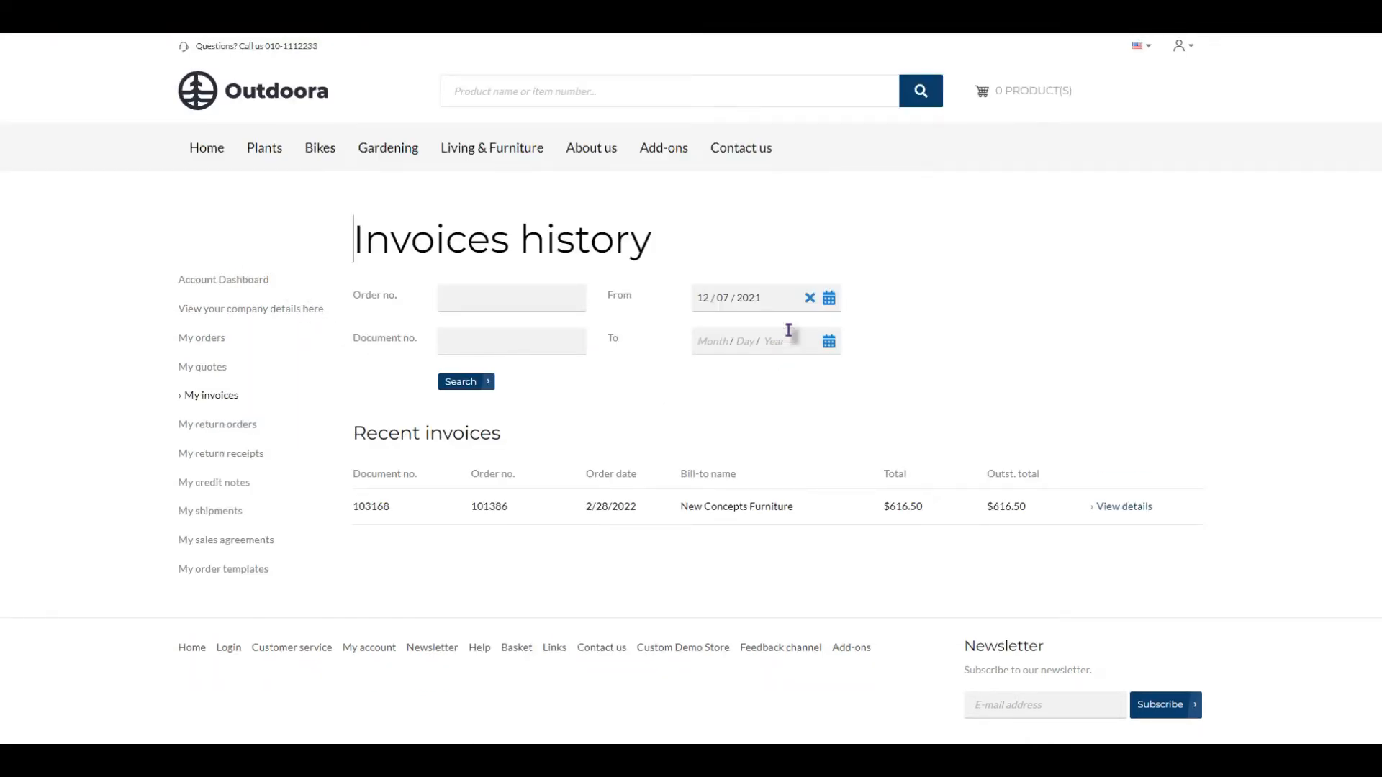
left_click(810, 298)
left_click(463, 383)
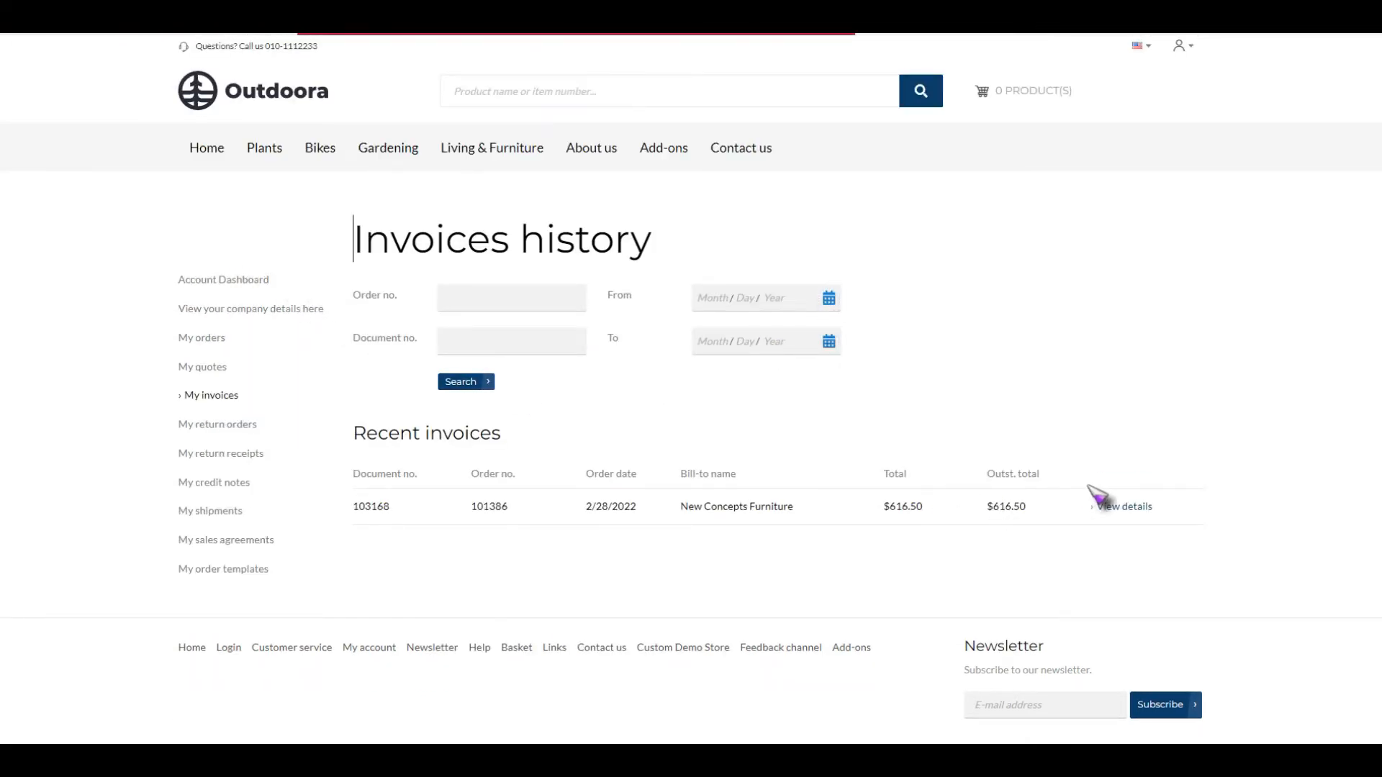
scroll(1142, 507, "down", 1)
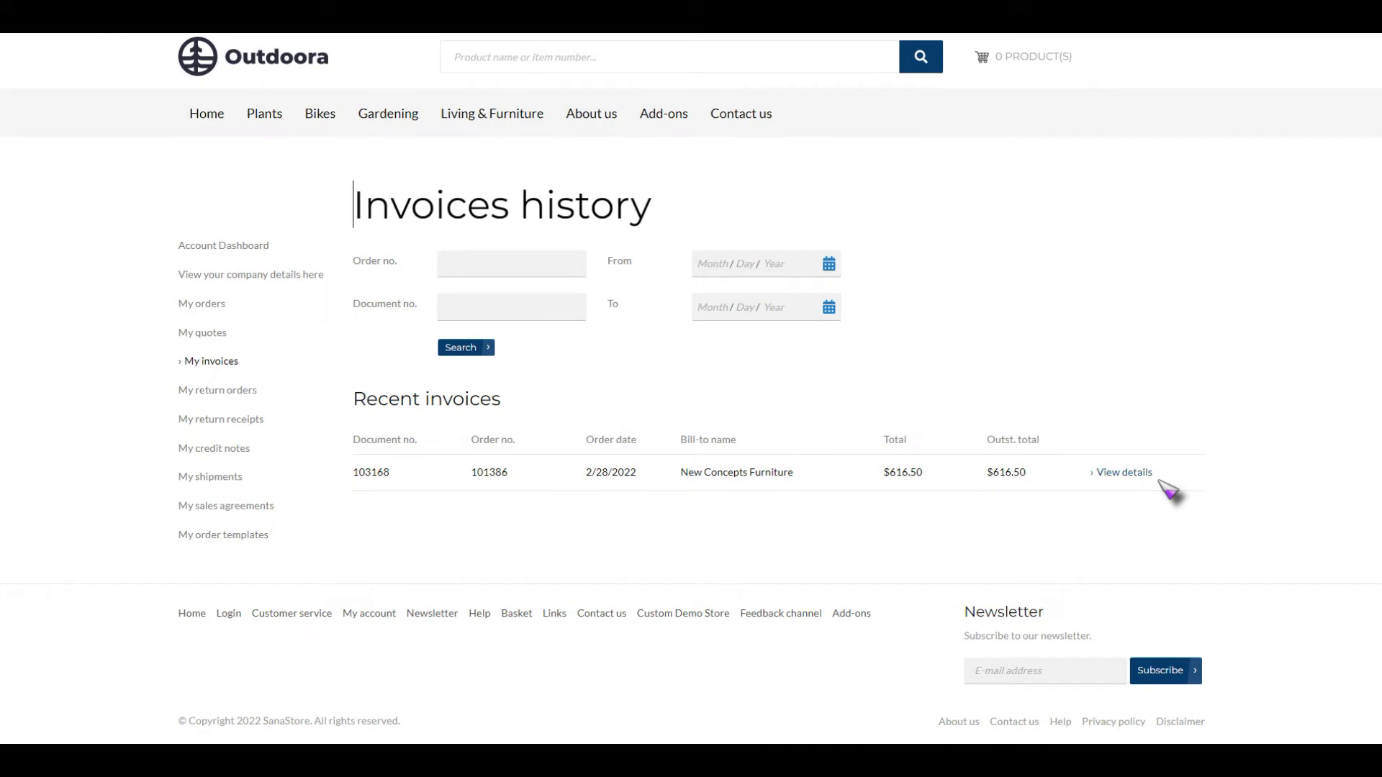
left_click(1123, 472)
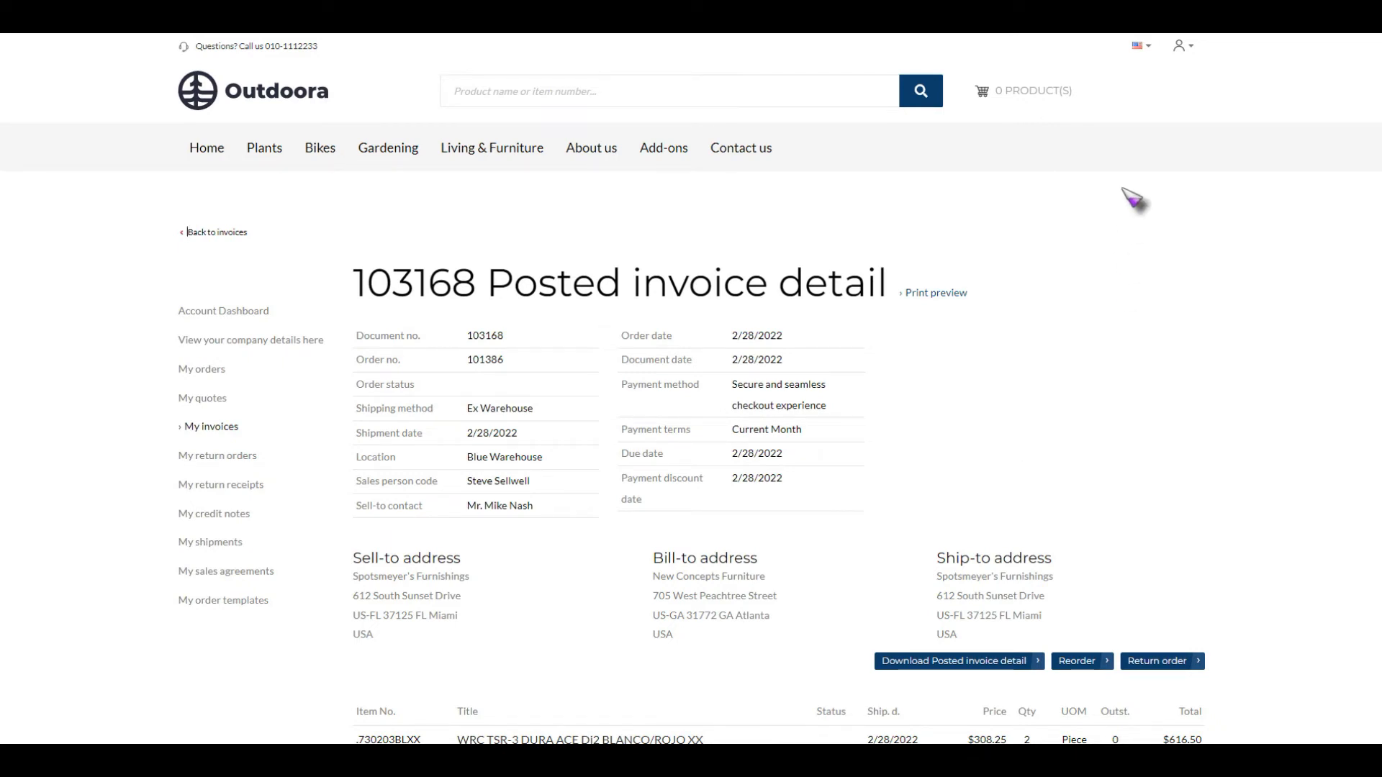
Return to the account dashboard and start creating a prospect order.
left_click(1182, 47)
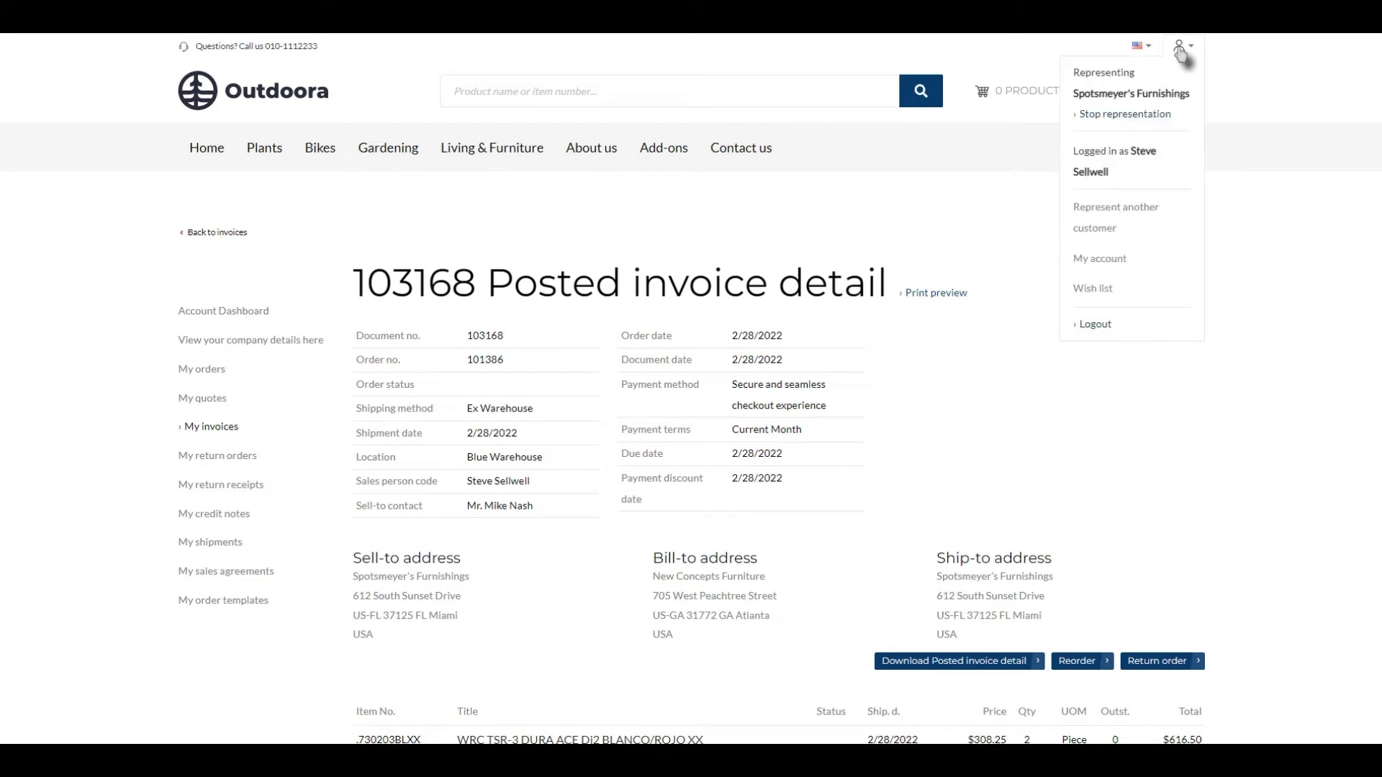
left_click(1105, 259)
scroll(547, 468, "down", 2)
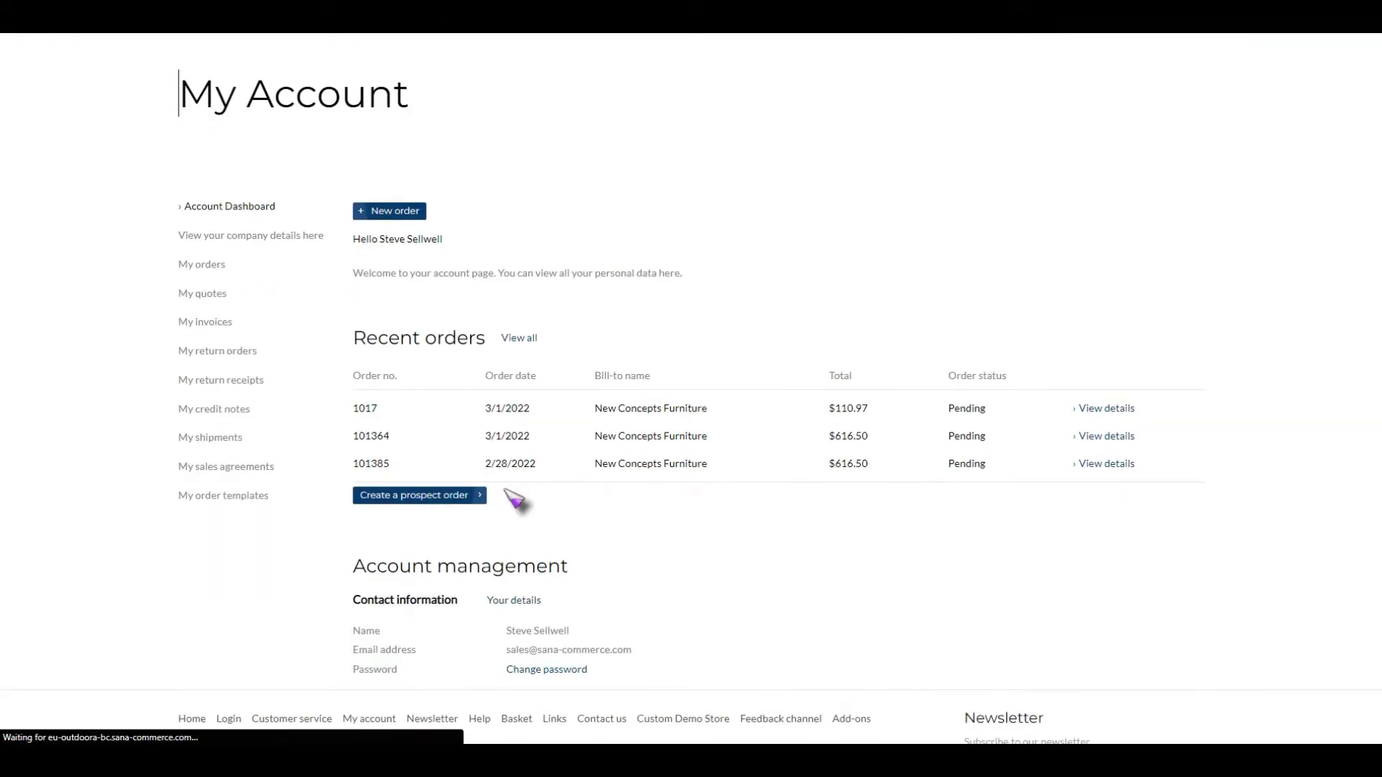
left_click(432, 498)
scroll(583, 436, "down", 2)
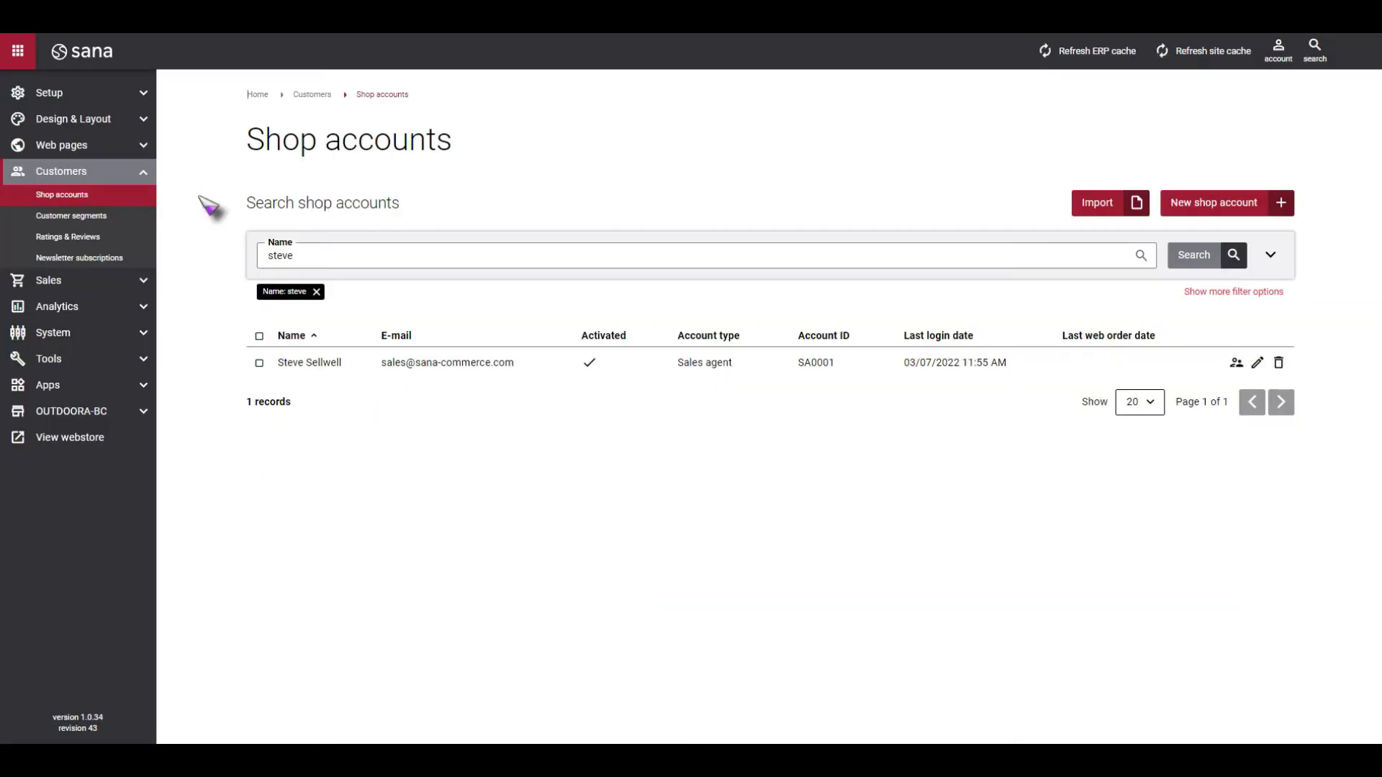
In the Sana admin, open the prospect profile fields in the Profiles & addresses setup.
left_click(103, 101)
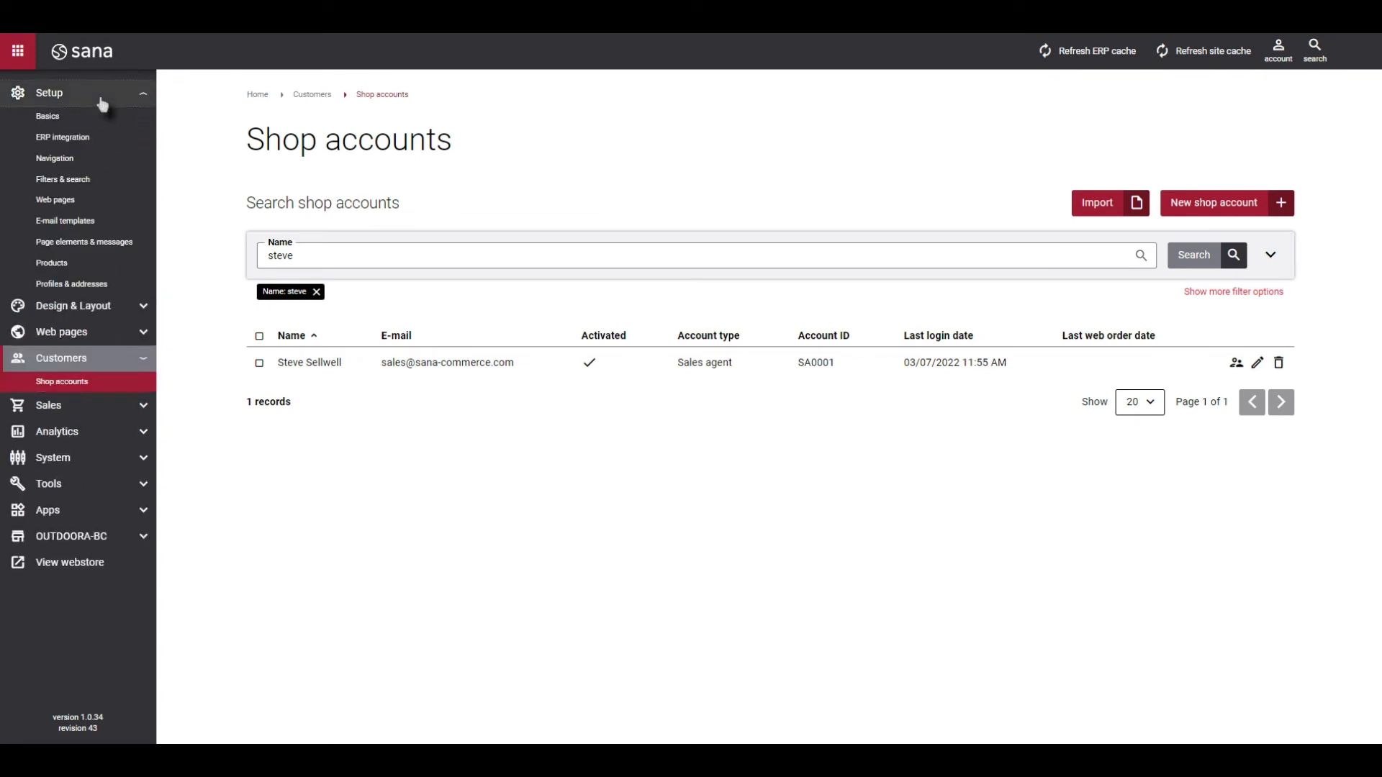
left_click(107, 287)
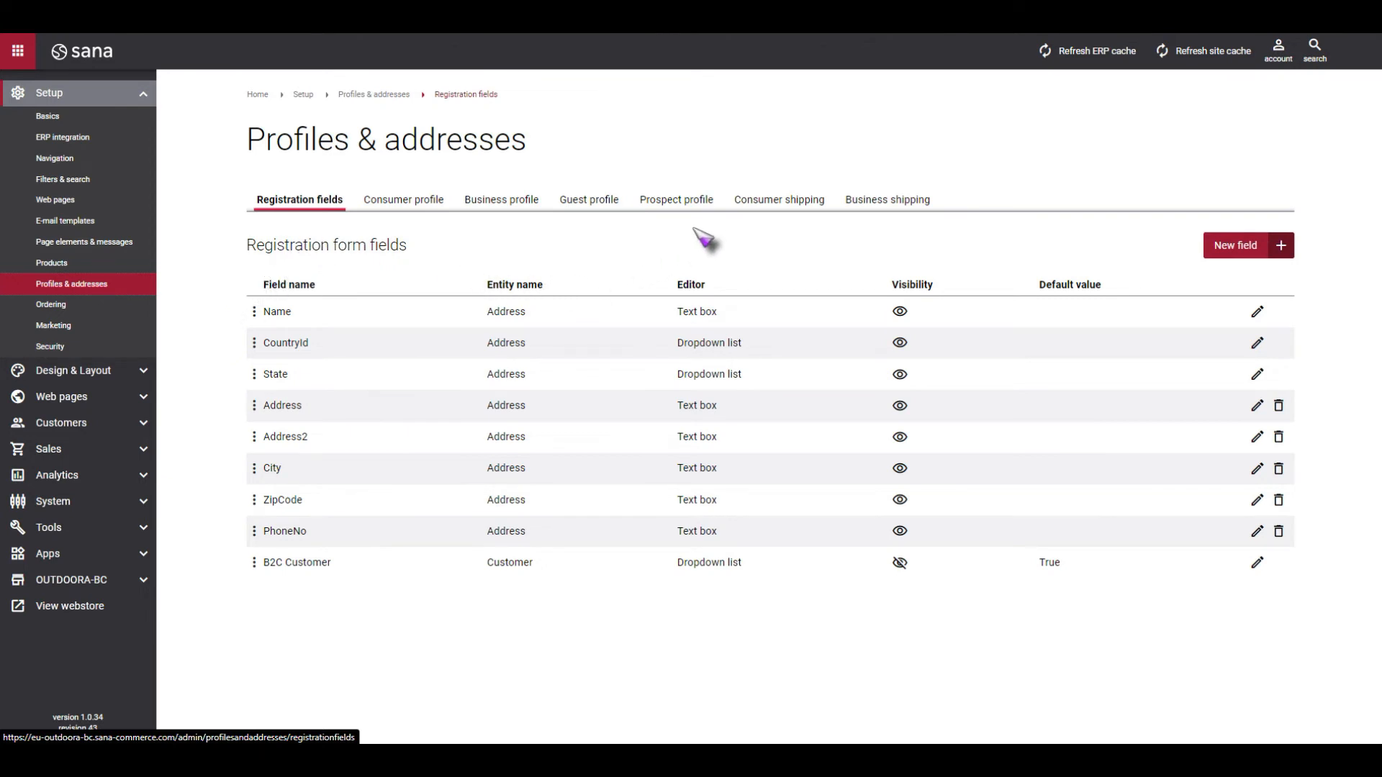
left_click(696, 206)
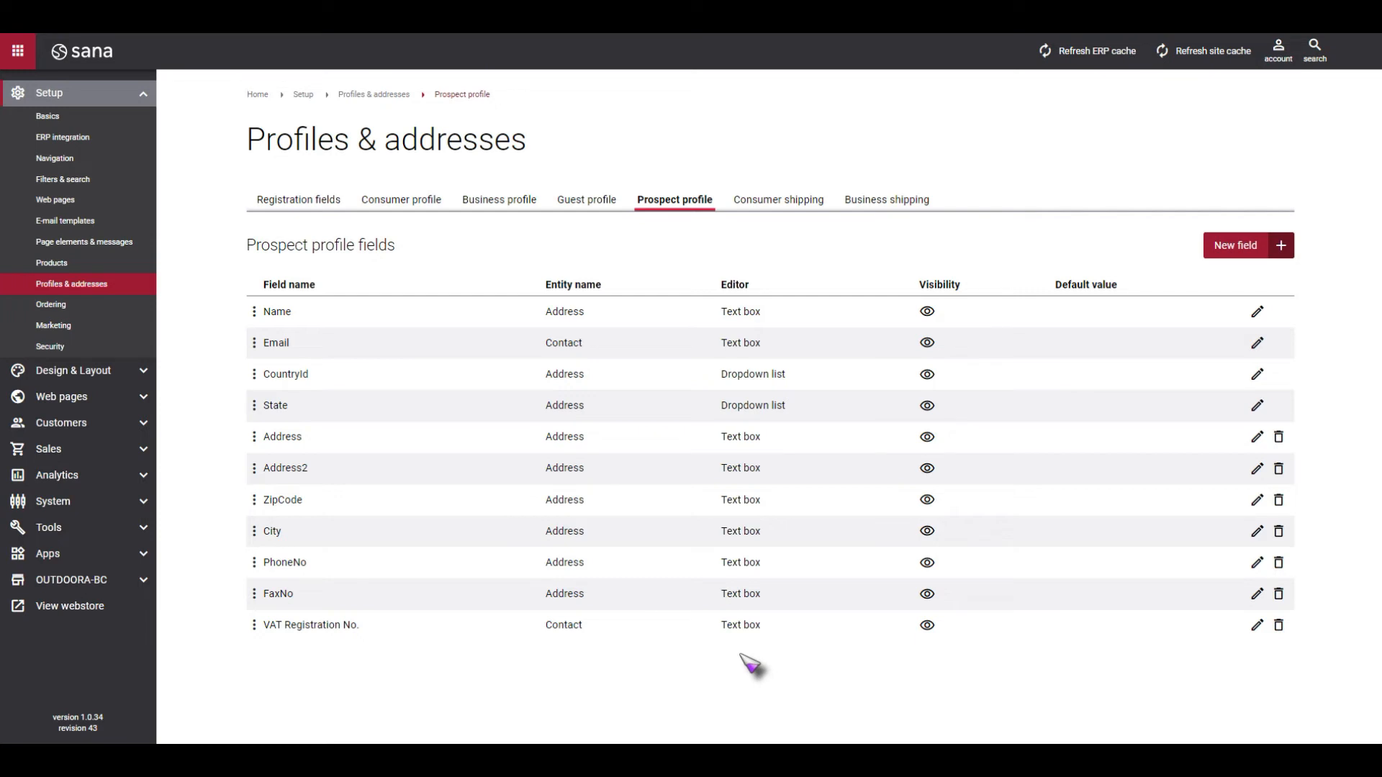
Open the prospect profile's Address field for editing, and switch its visibility to Hide and back to Show.
left_click(1256, 438)
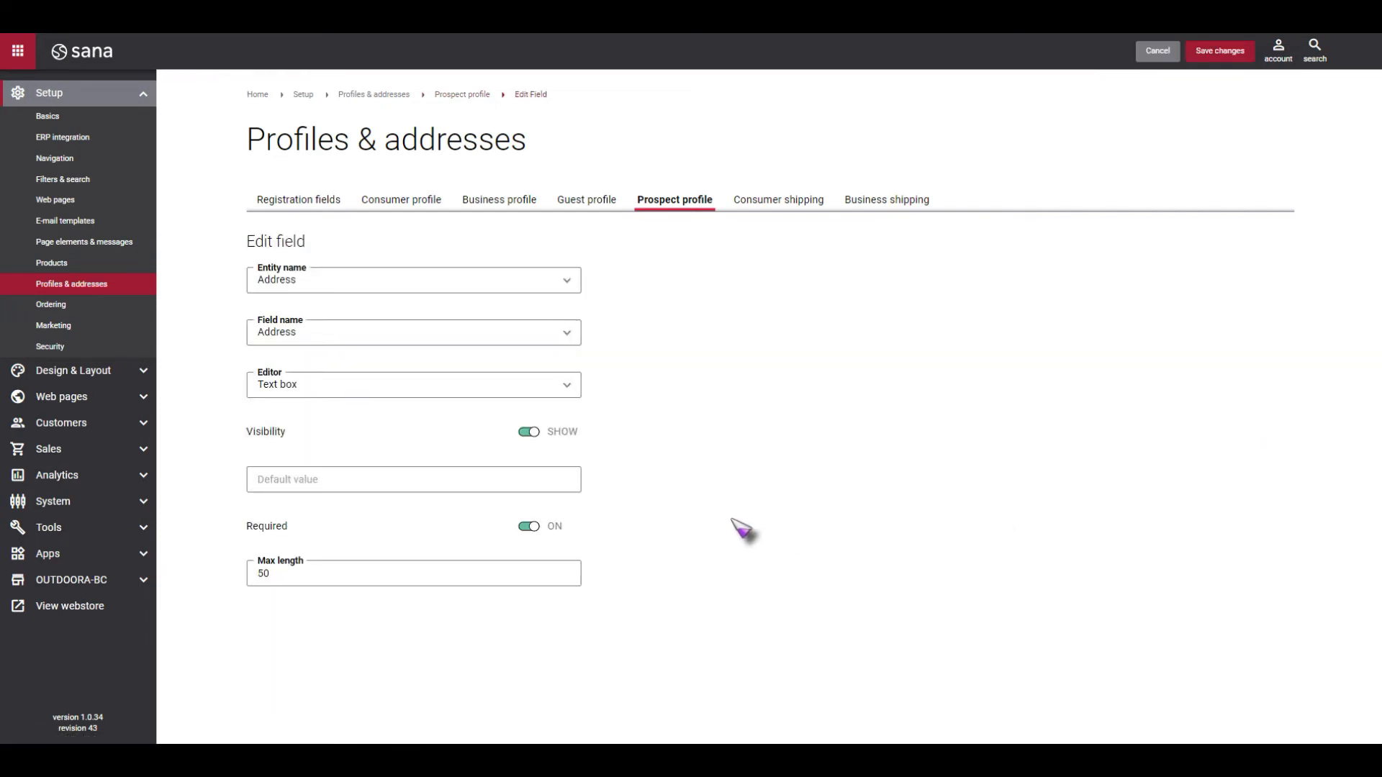
left_click(530, 433)
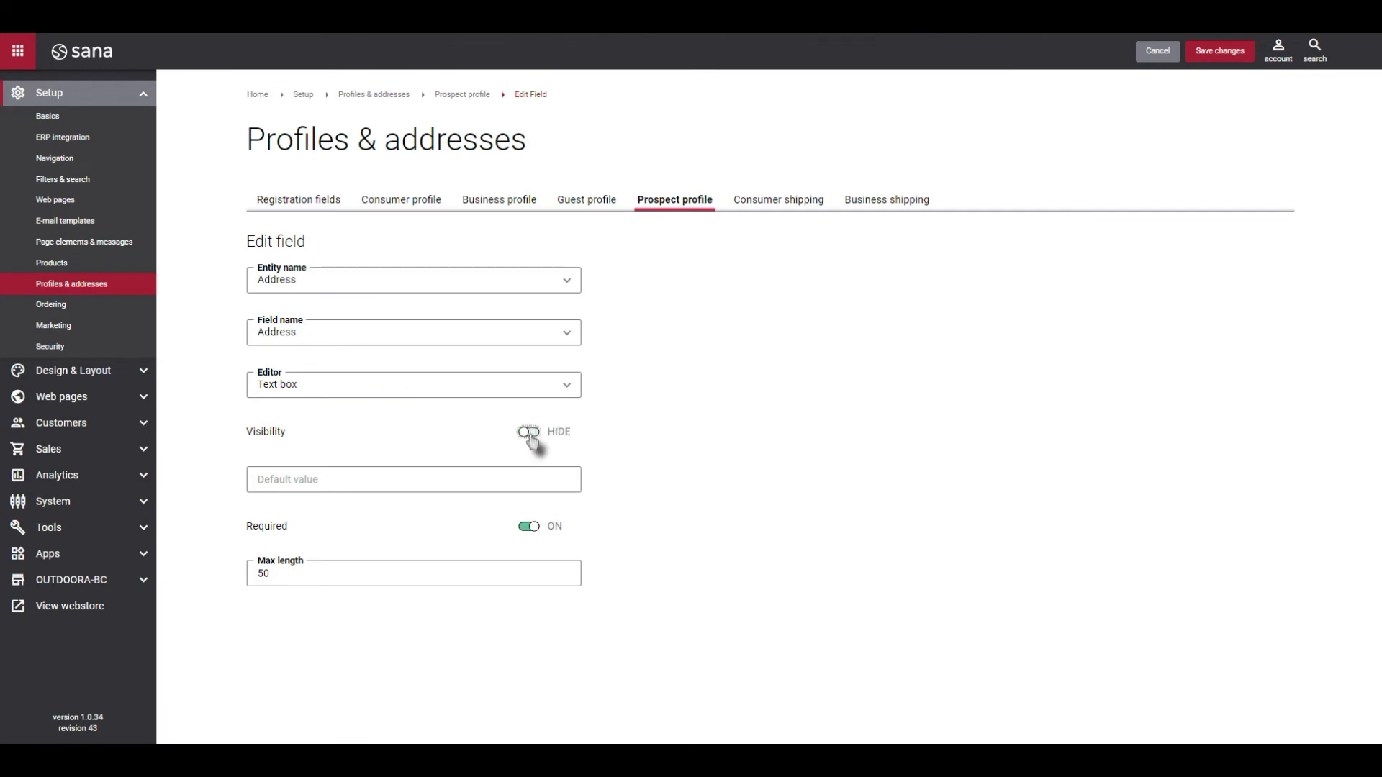
left_click(530, 432)
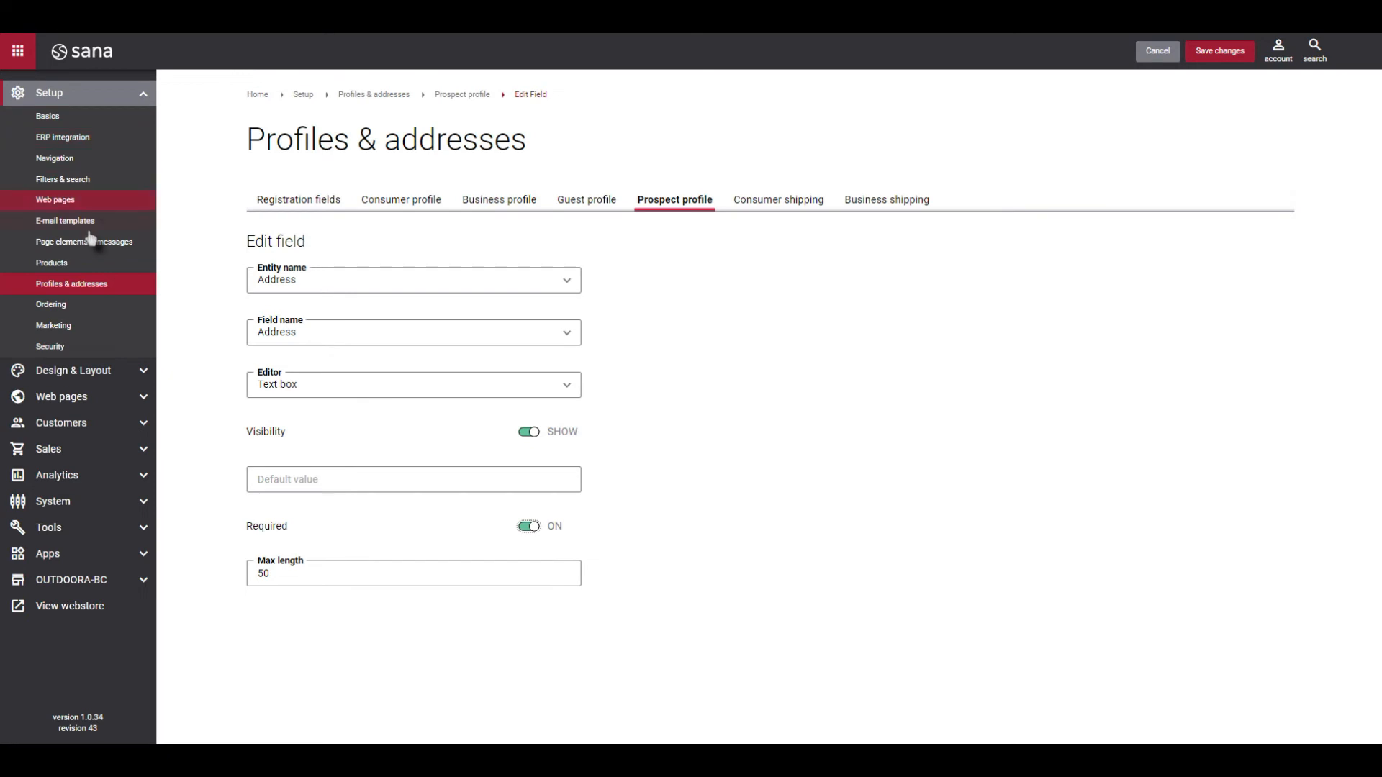
In the product price settings, switch Prices for Sales agents to Hide and back to Show.
left_click(72, 264)
left_click(350, 207)
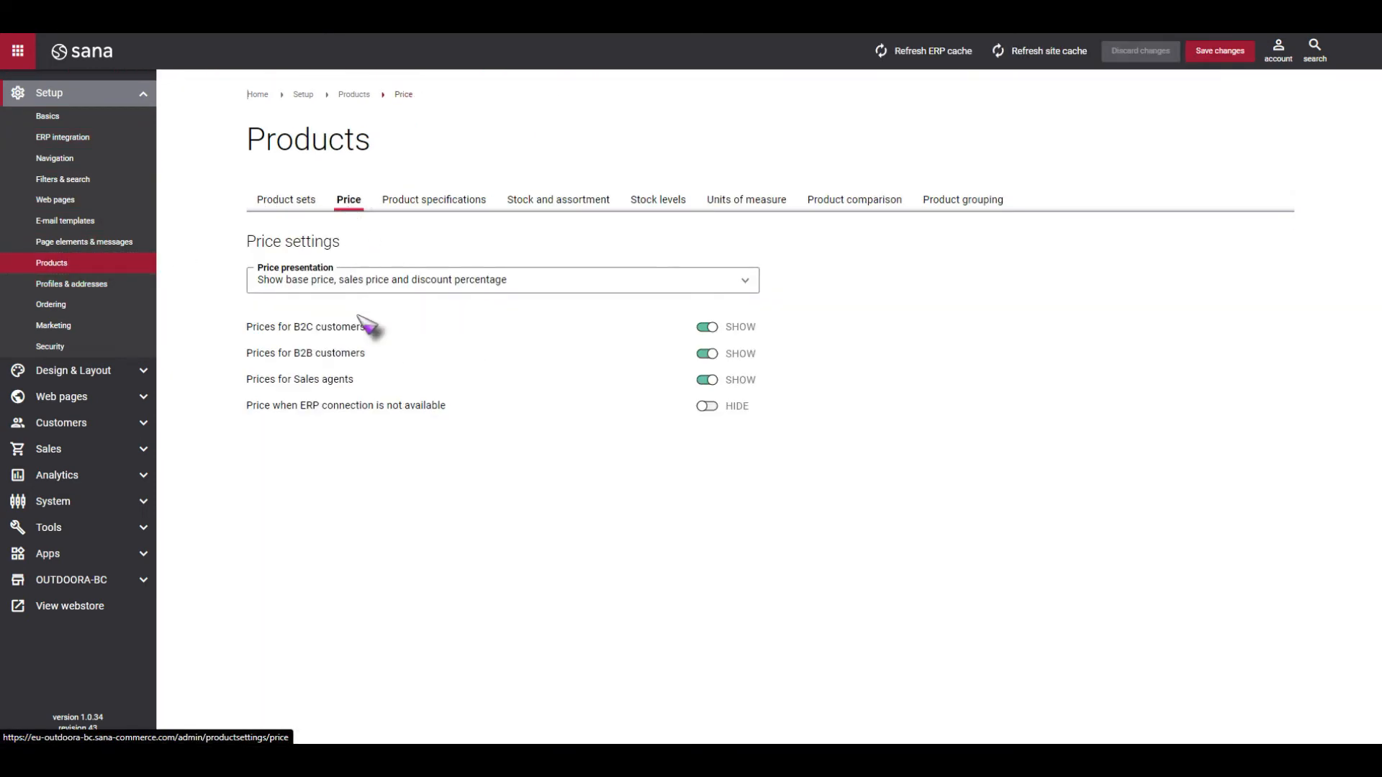
left_click(708, 380)
left_click(708, 380)
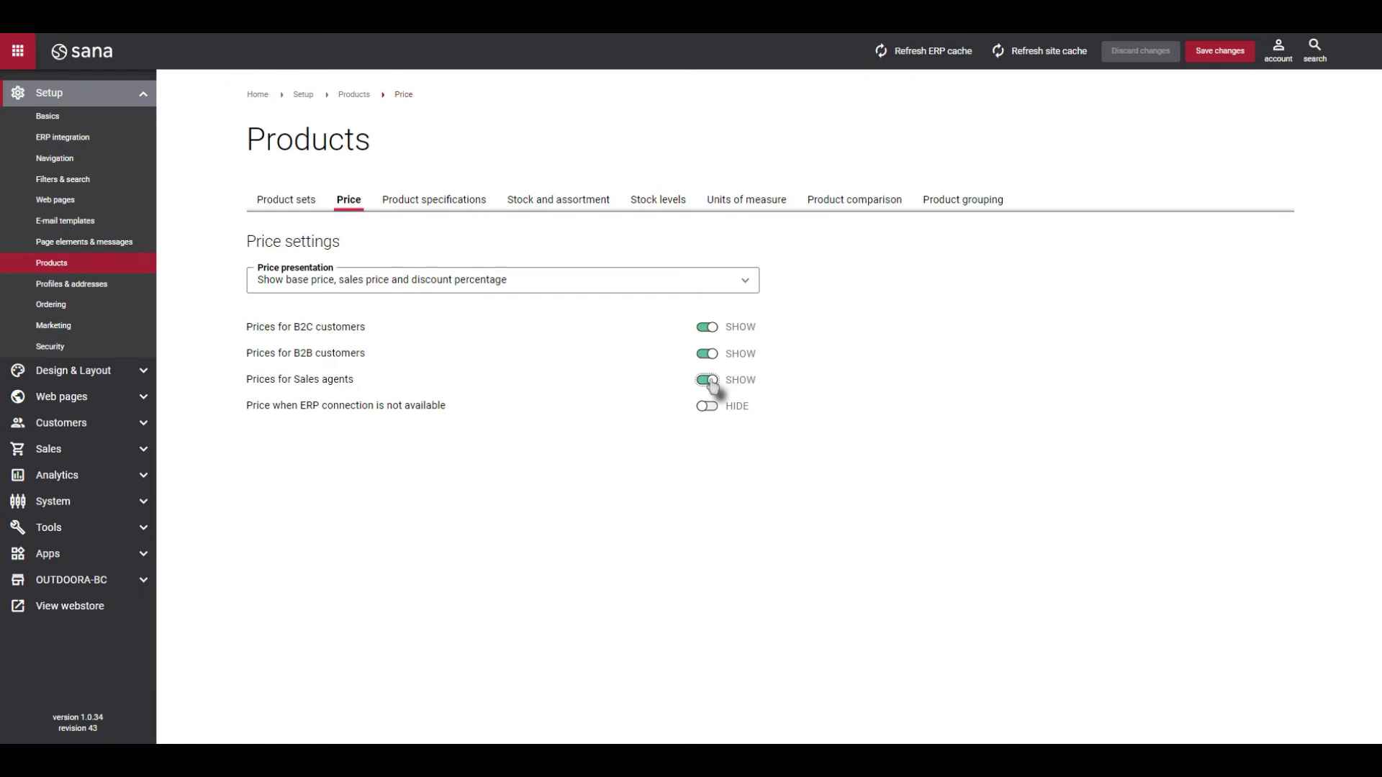
In the Stock and assortment settings, try View only and stock visibility for sales agents, restoring View and order and Show.
left_click(537, 205)
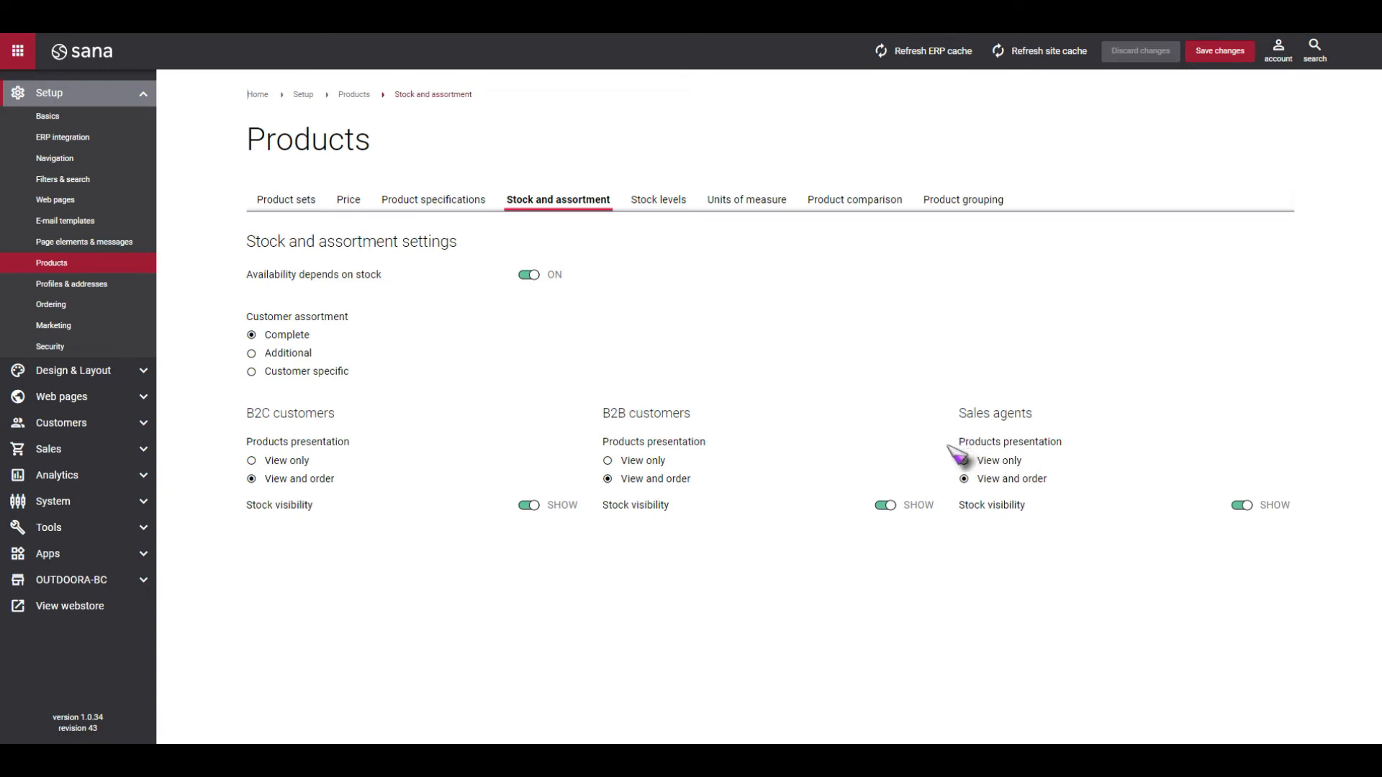
left_click(966, 464)
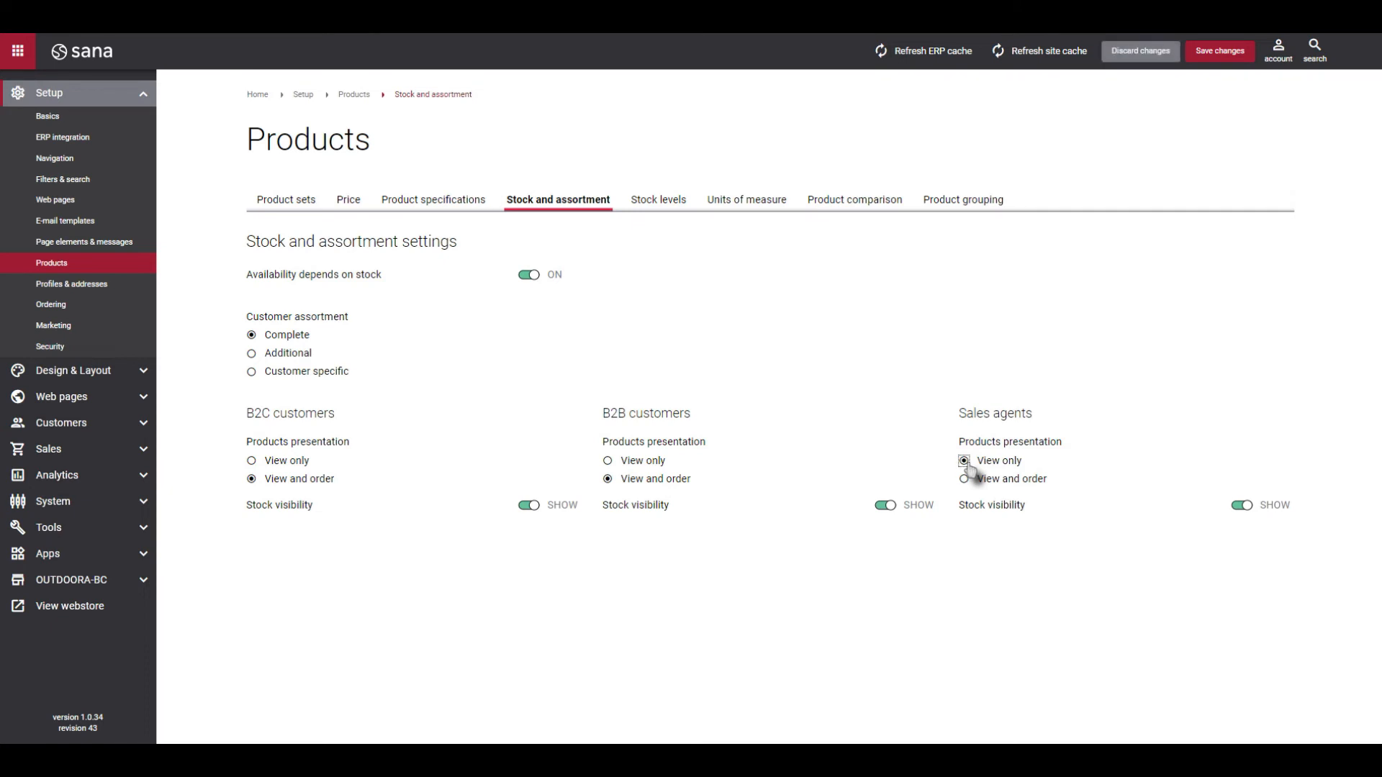
left_click(967, 481)
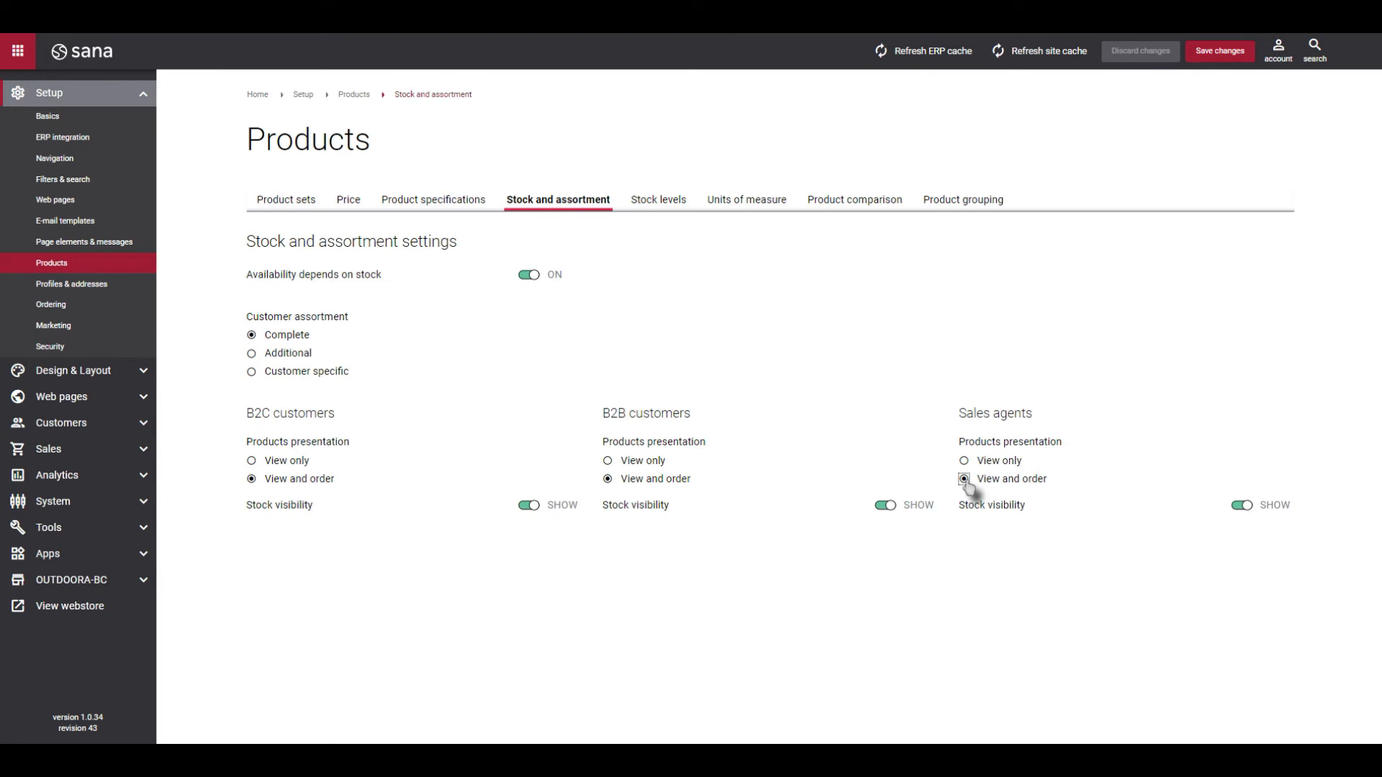
left_click(1250, 511)
left_click(1250, 512)
In the Checkout & ordering settings, toggle Product suggestions and Create prospects for sales agents, leaving suggestions off and prospects on.
left_click(41, 308)
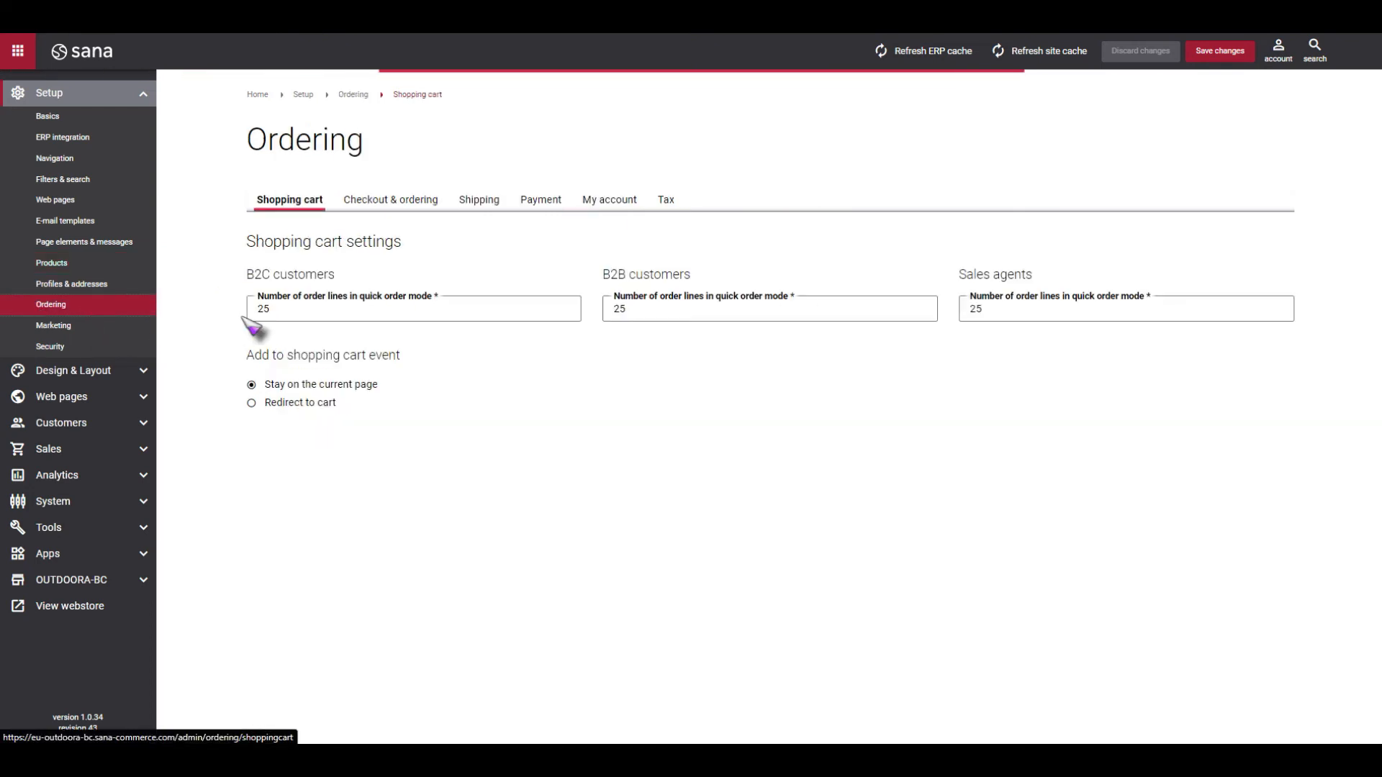
left_click(384, 207)
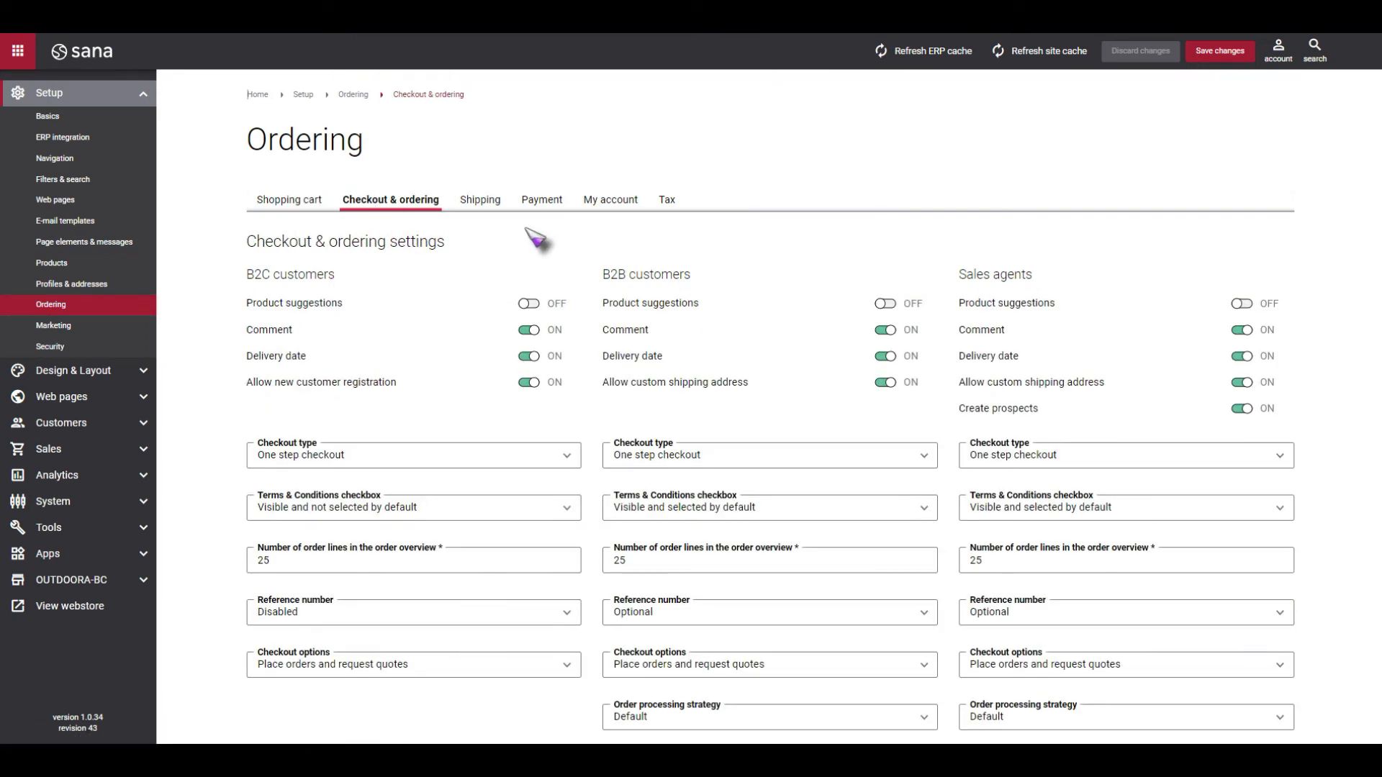
left_click(1242, 304)
left_click(1242, 303)
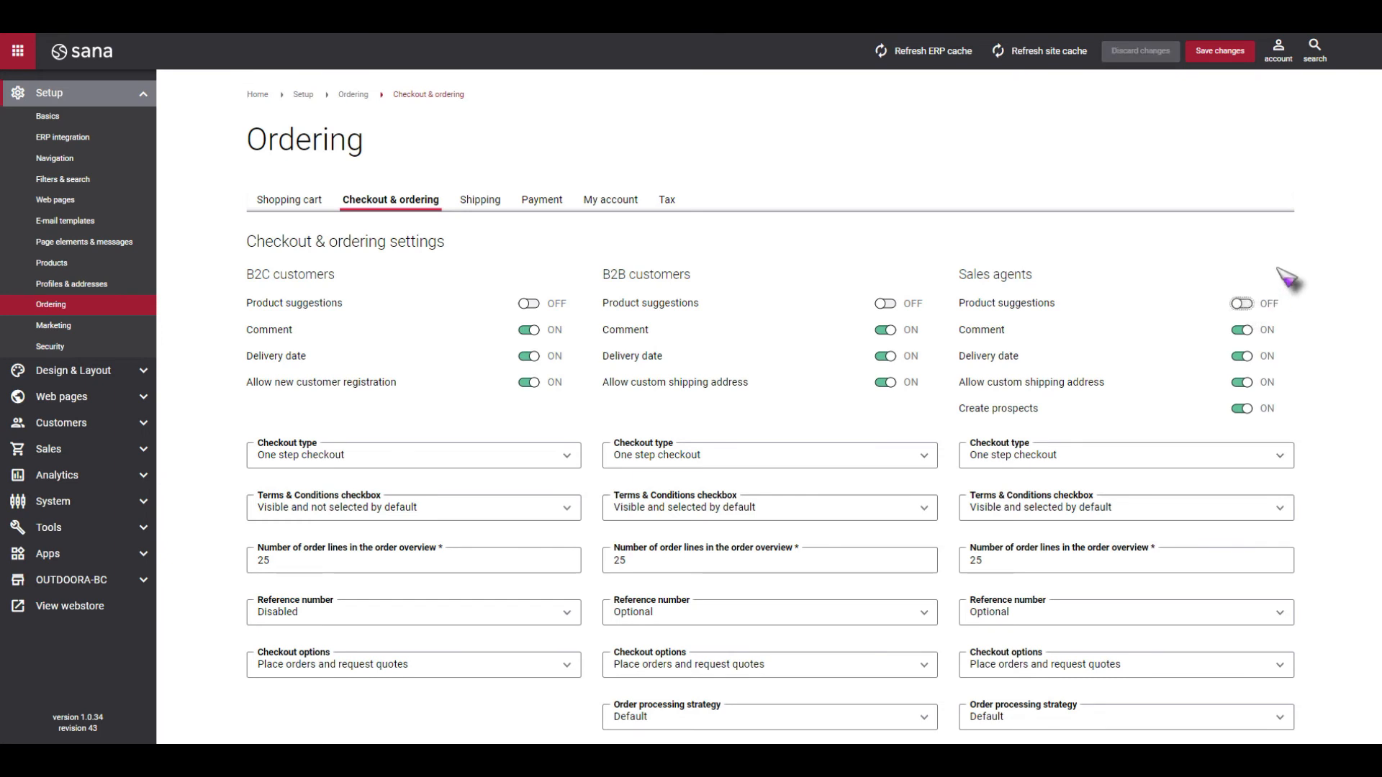
left_click(1243, 411)
left_click(1244, 412)
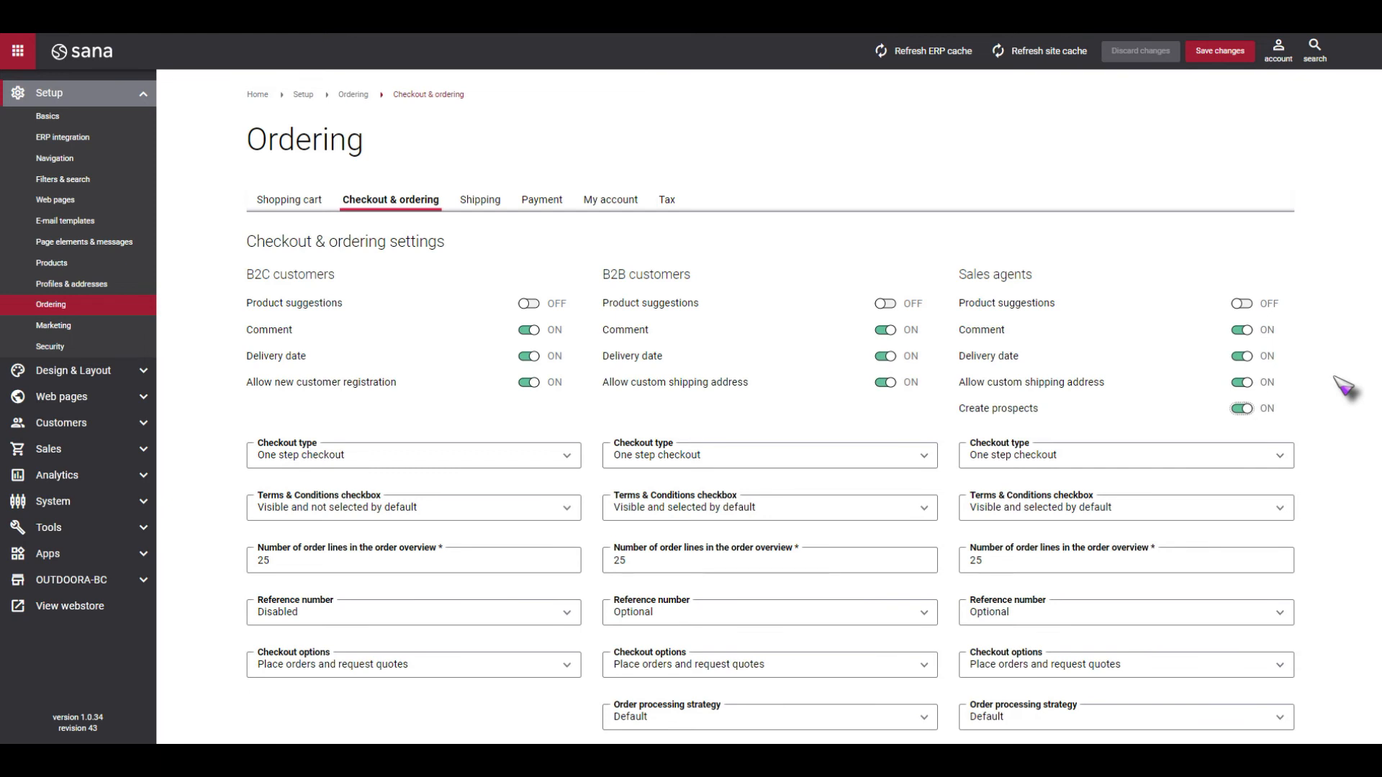
Examine the available checkout types for sales agents, keeping One step checkout.
scroll(1343, 387, "down", 2)
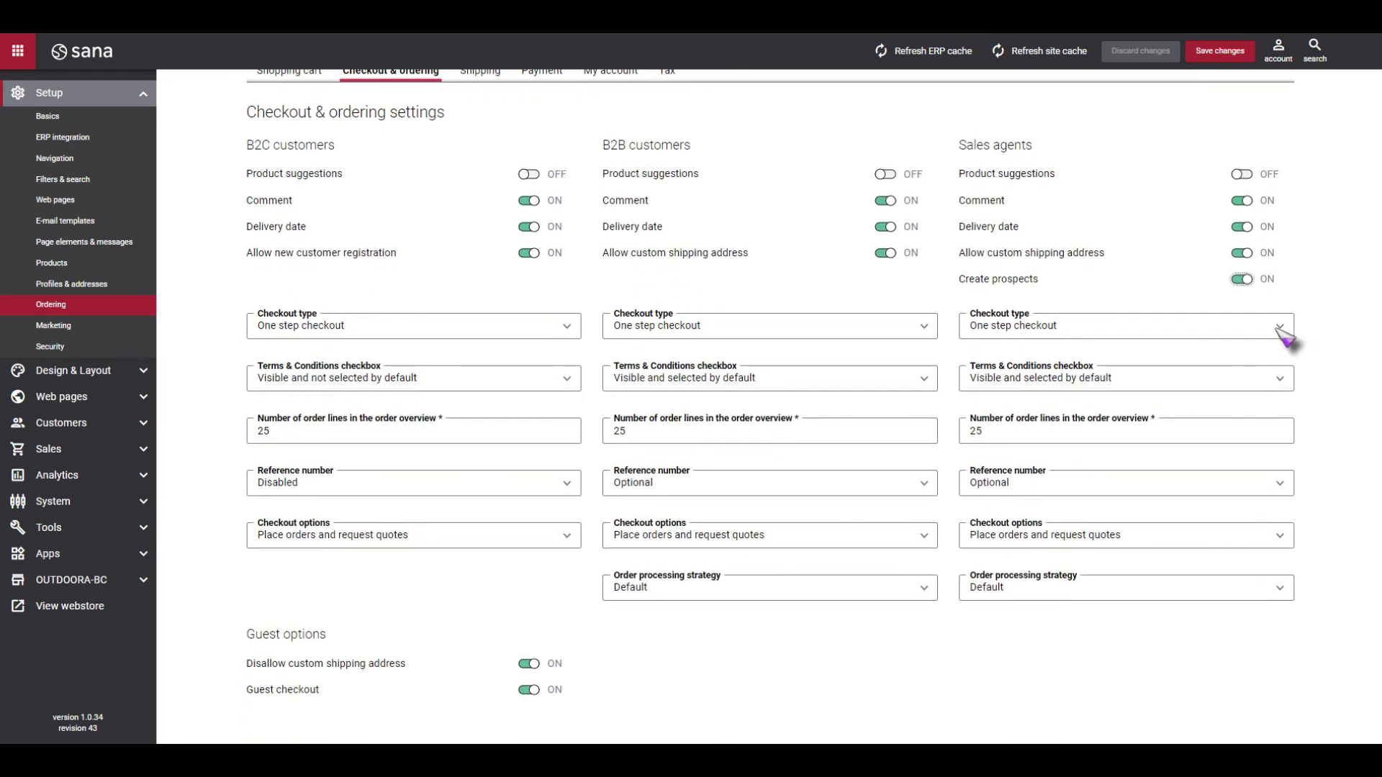
left_click(1282, 333)
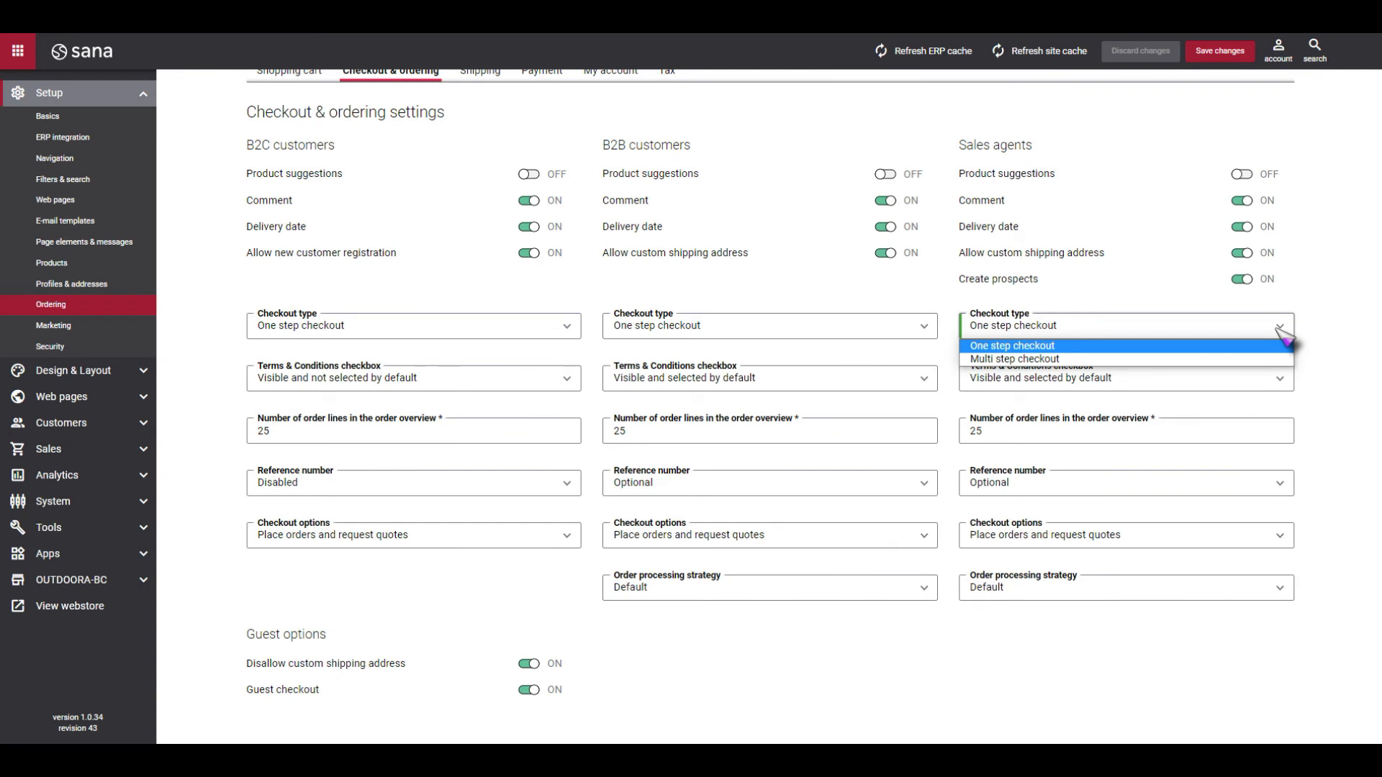
left_click(1278, 328)
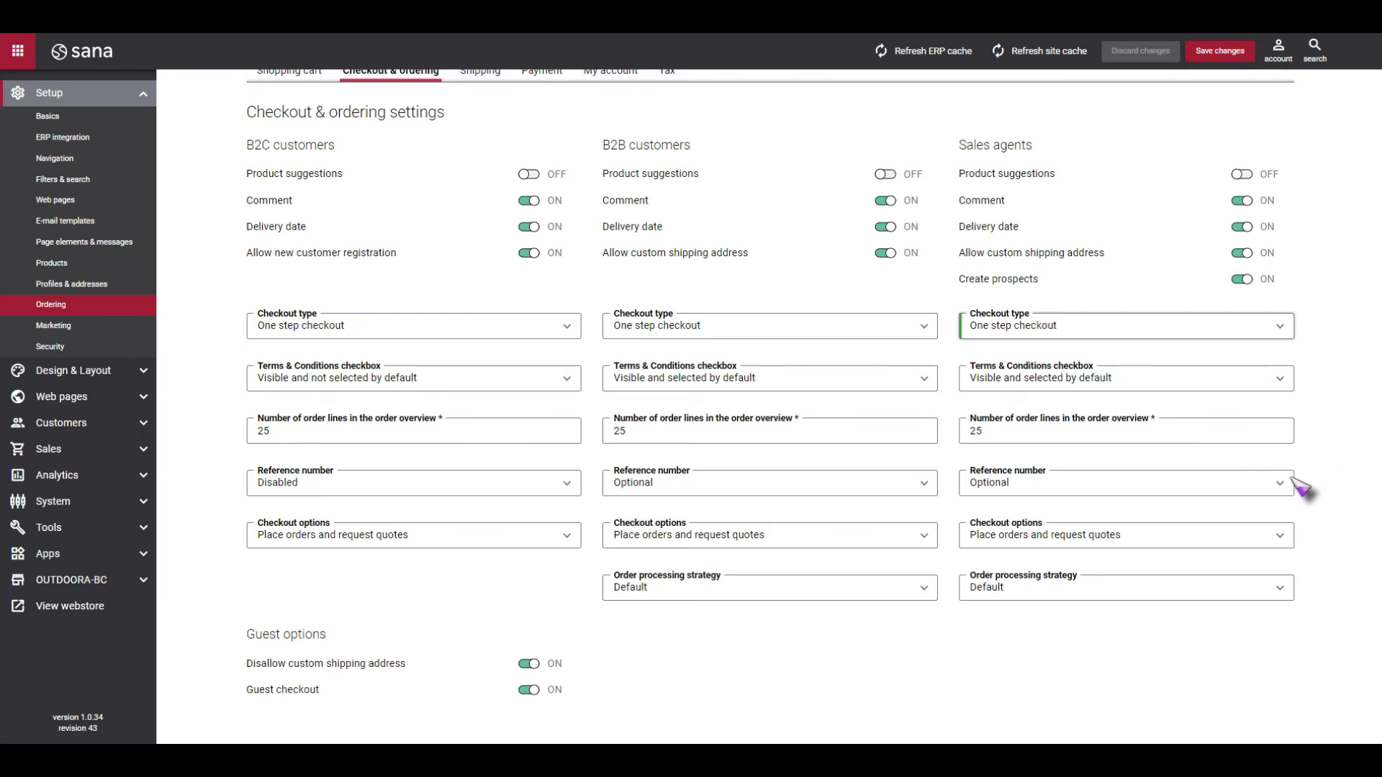
Set the sales agents' checkout options to Place orders and request quotes, and save the ordering settings.
left_click(1291, 533)
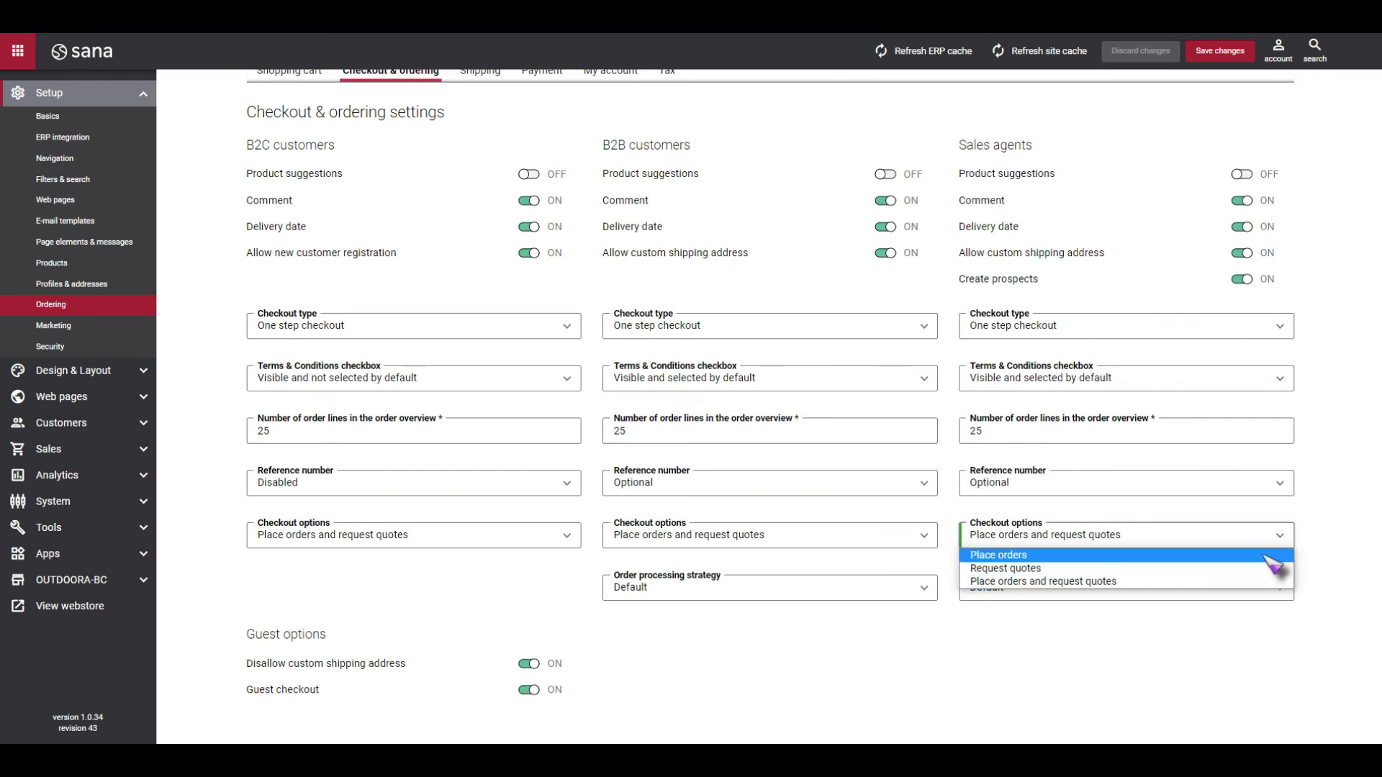
left_click(1251, 582)
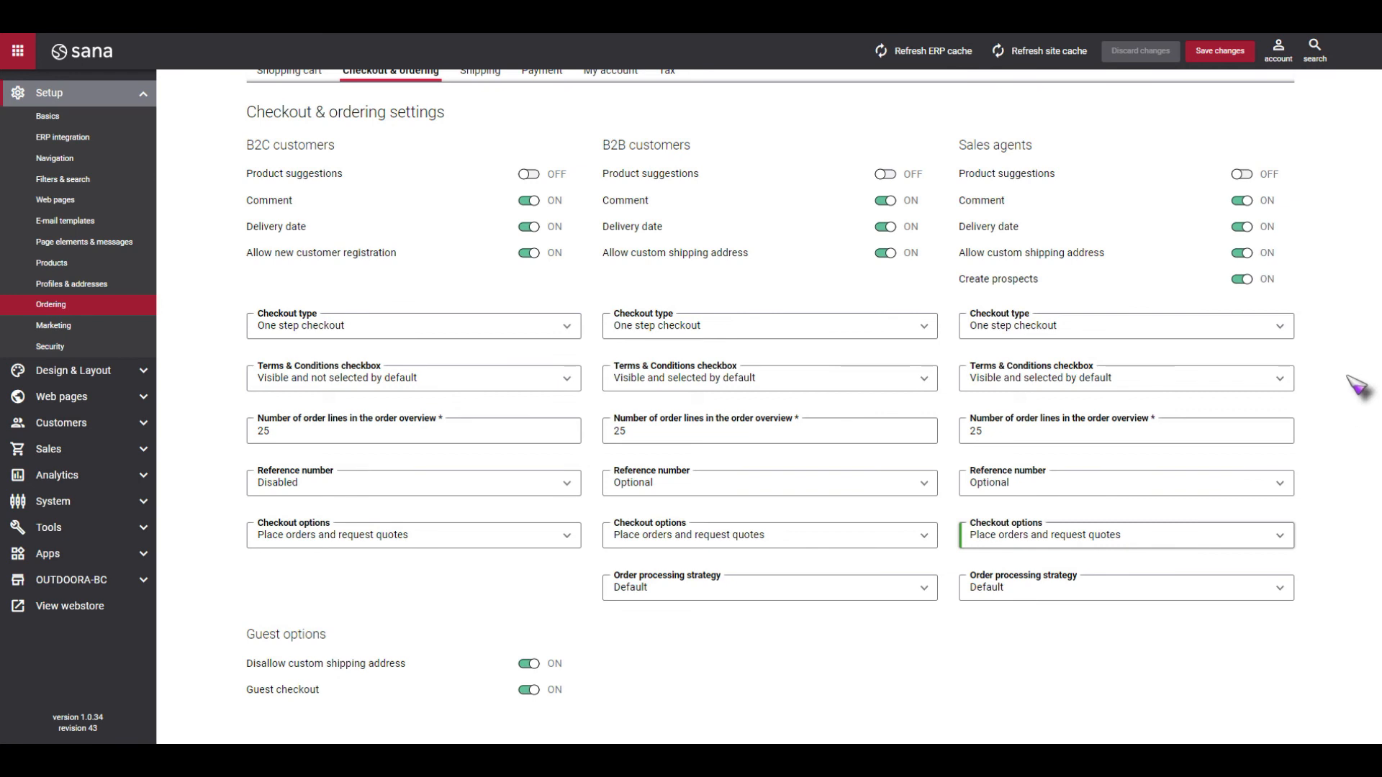
left_click(1228, 52)
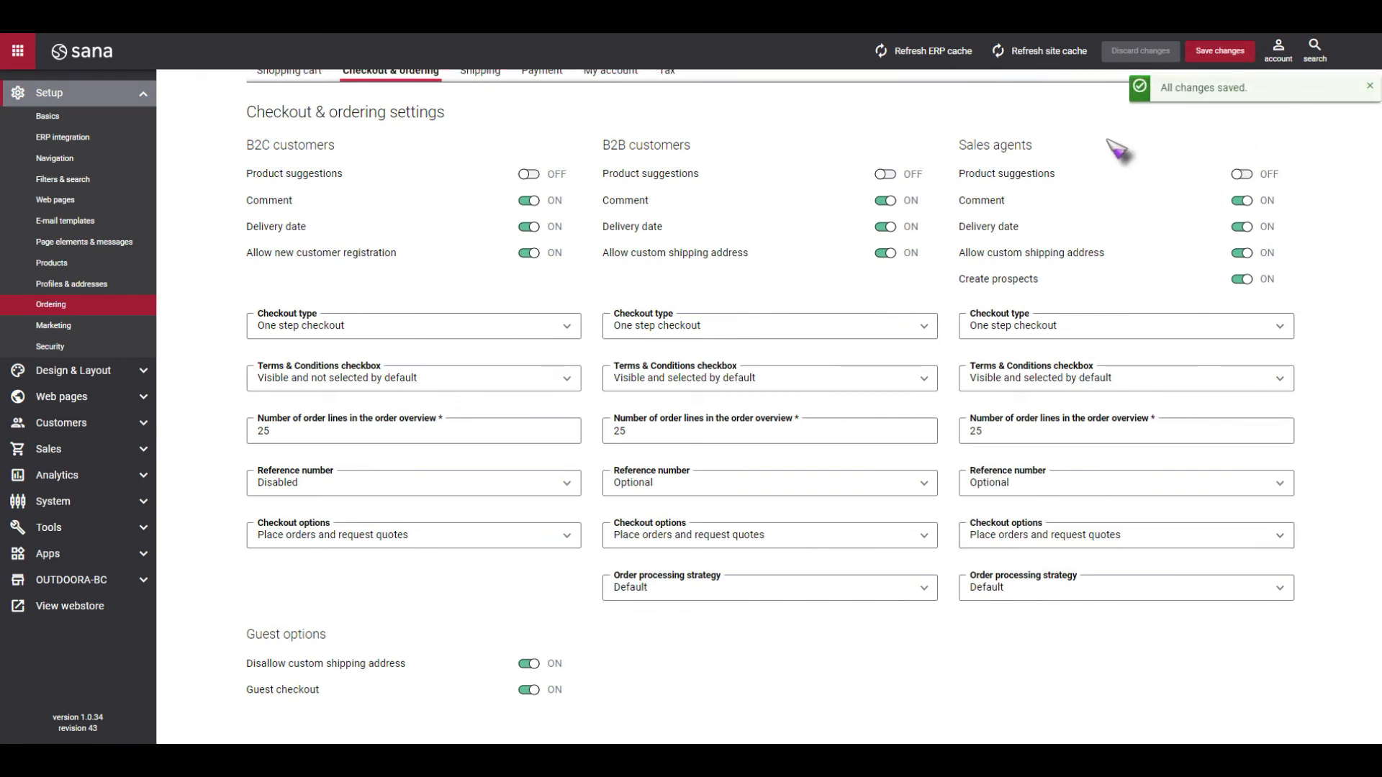